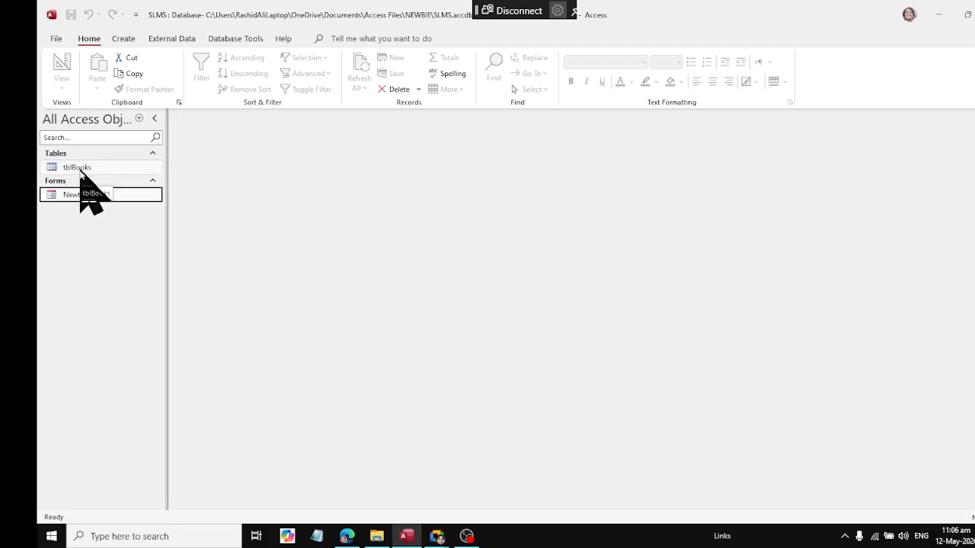
Step: Generate a basic report from the tblBooks table and save it as reporttblBooks, closing it once saved
left_click(120, 37)
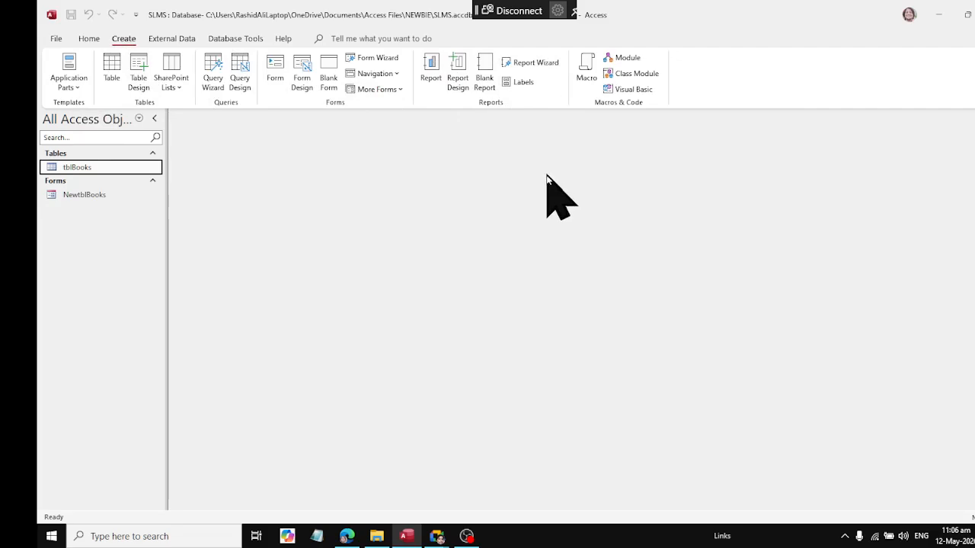
left_click(429, 72)
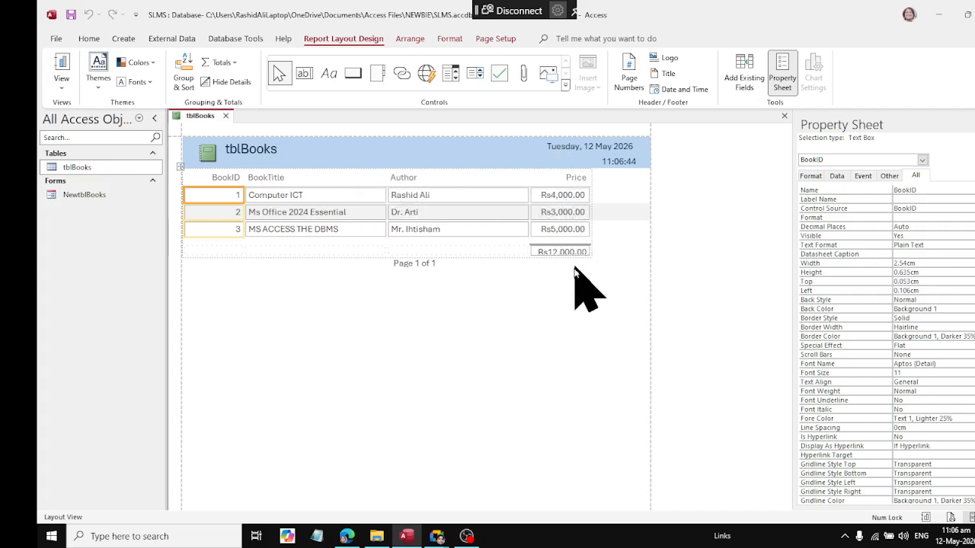
left_click(71, 15)
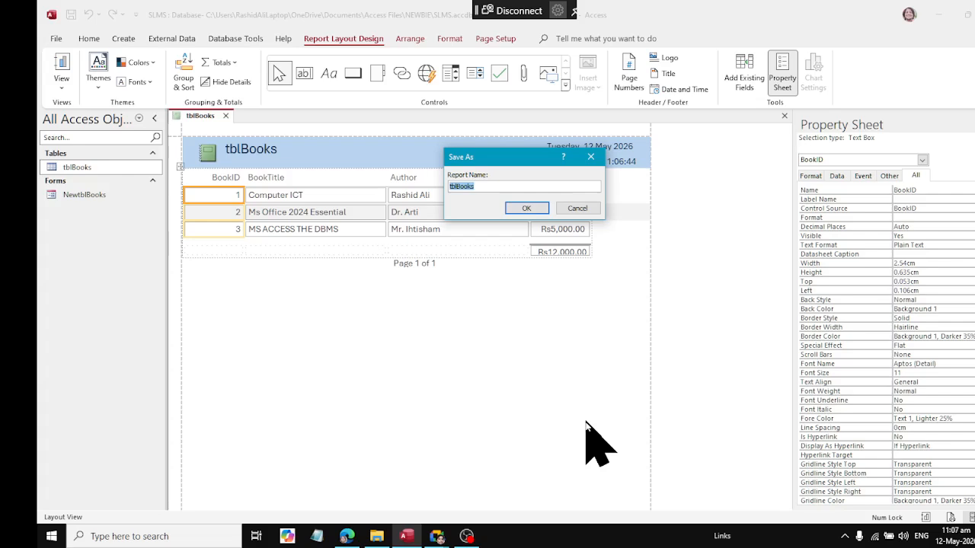
key("Home")
type("report")
left_click(526, 208)
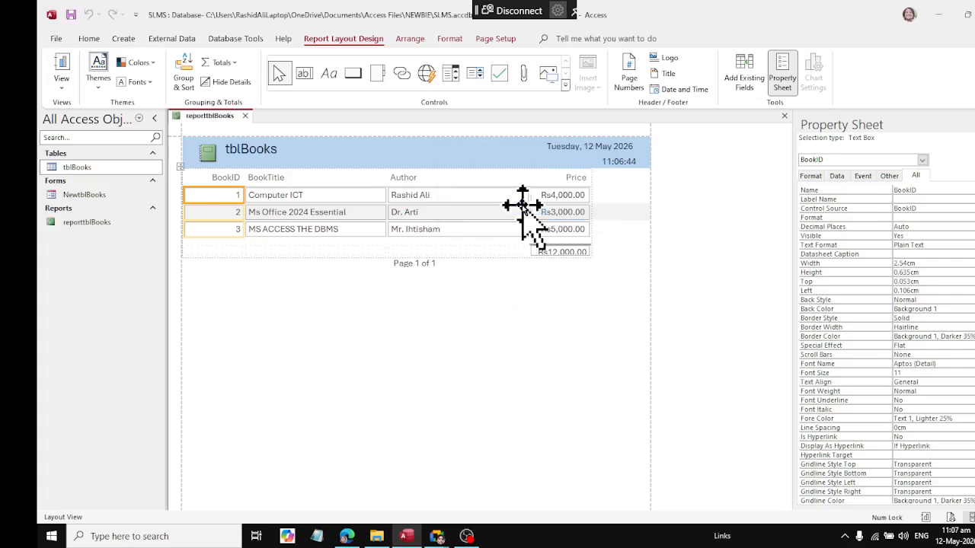
left_click(245, 116)
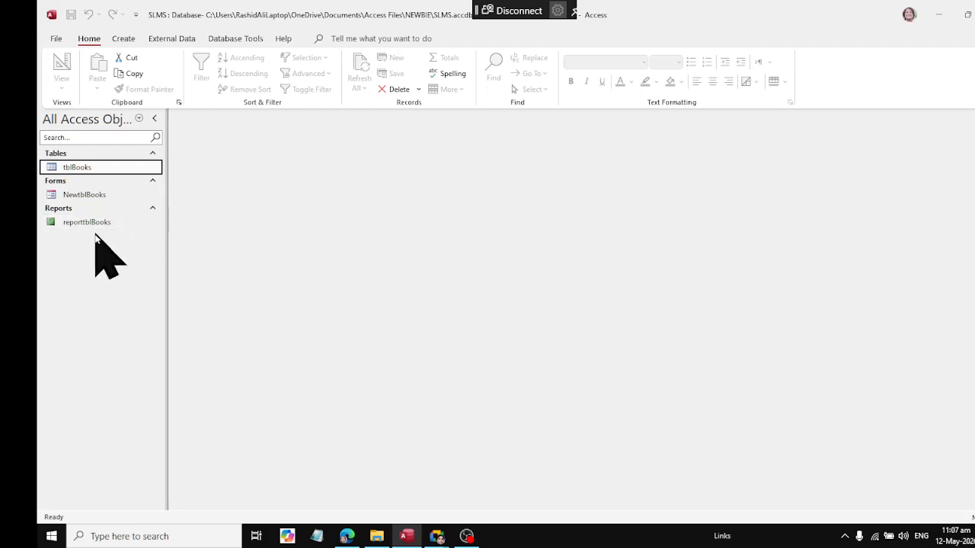
Step: Start the Report Wizard based on the tblBooks table
left_click_drag(77, 166, 77, 170)
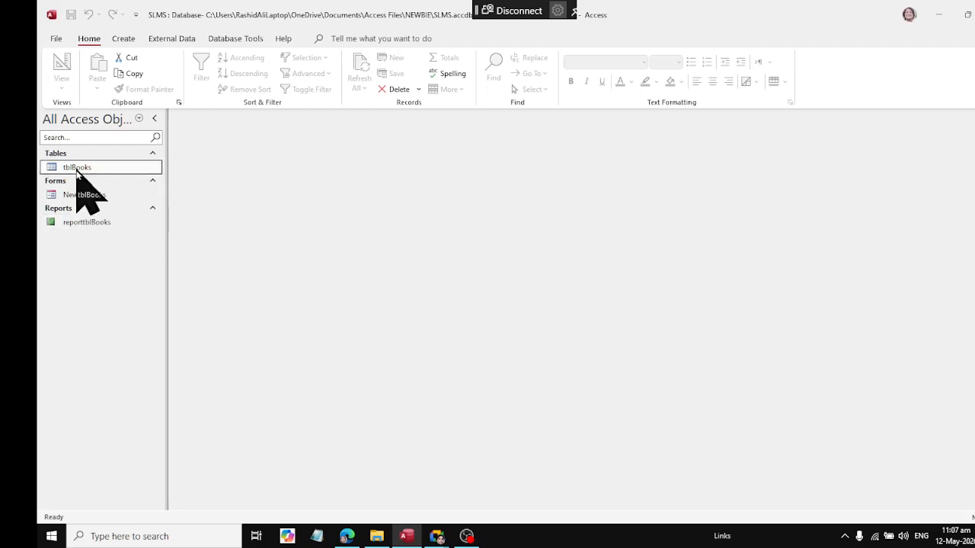
left_click(123, 37)
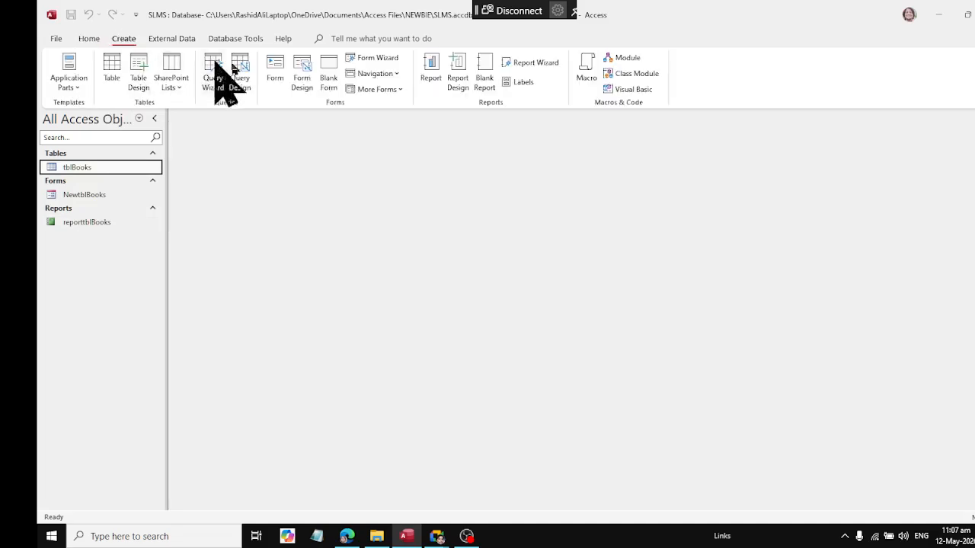
left_click(543, 67)
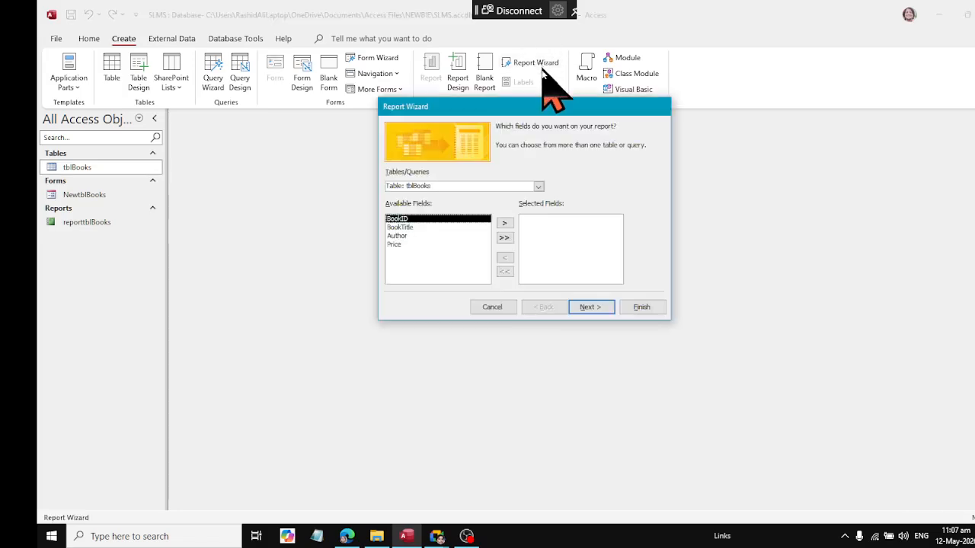
double_click(504, 223)
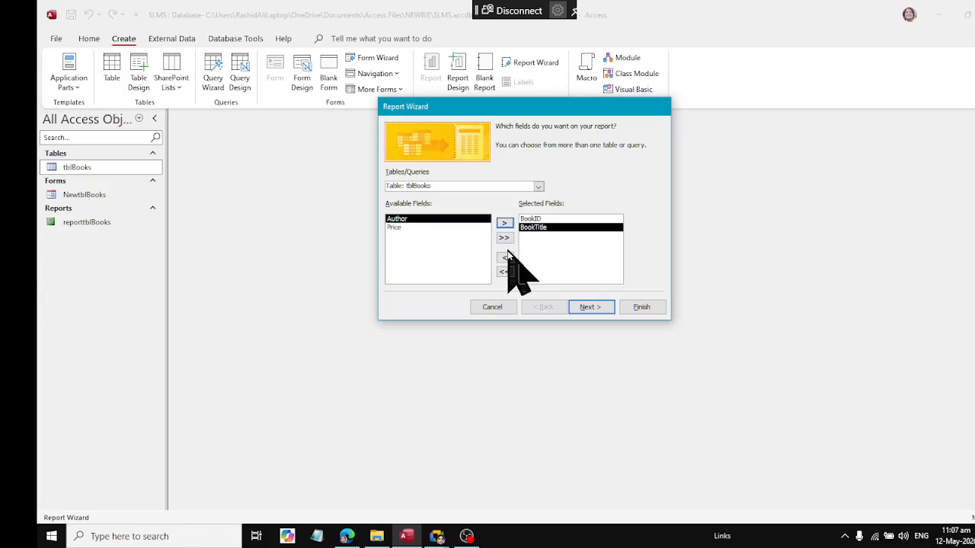
left_click(504, 272)
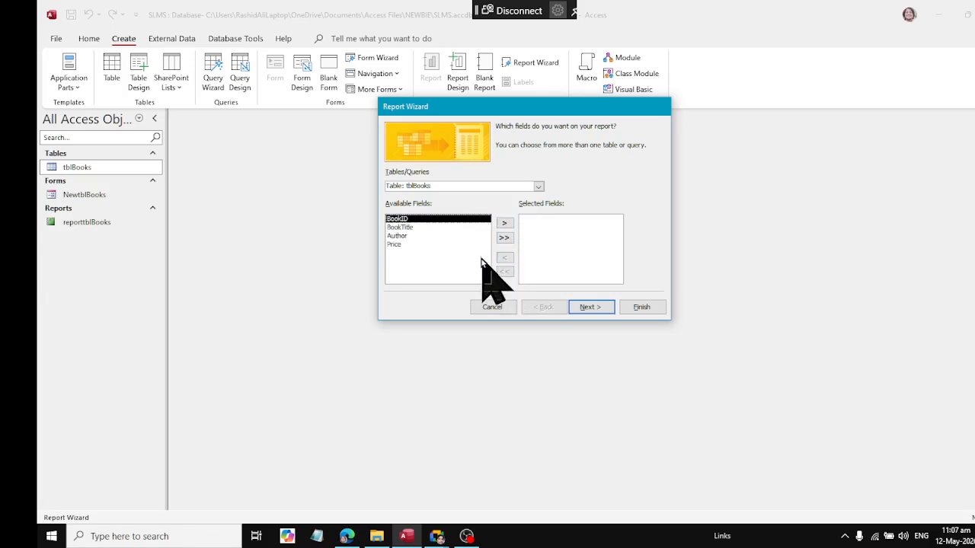
left_click(479, 228)
left_click(504, 223)
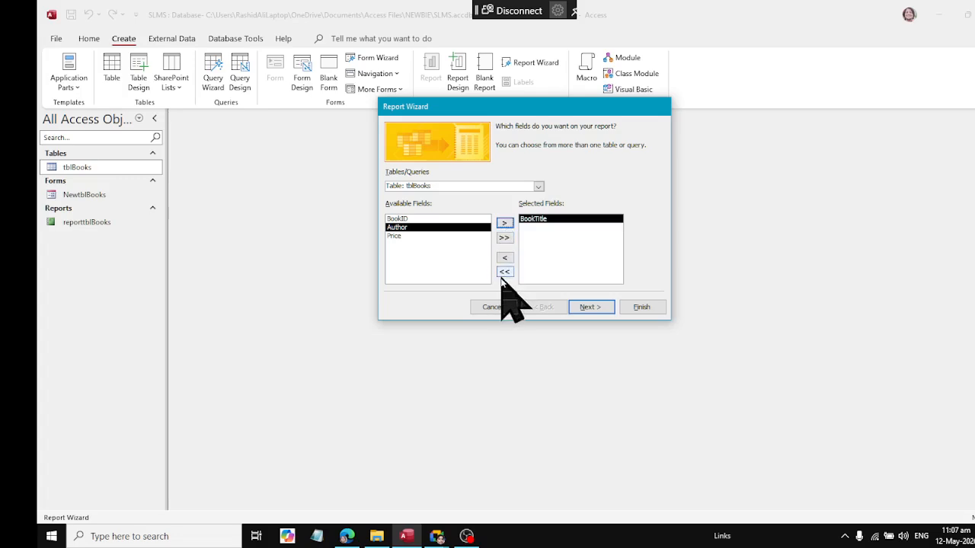
left_click(504, 272)
left_click(423, 236)
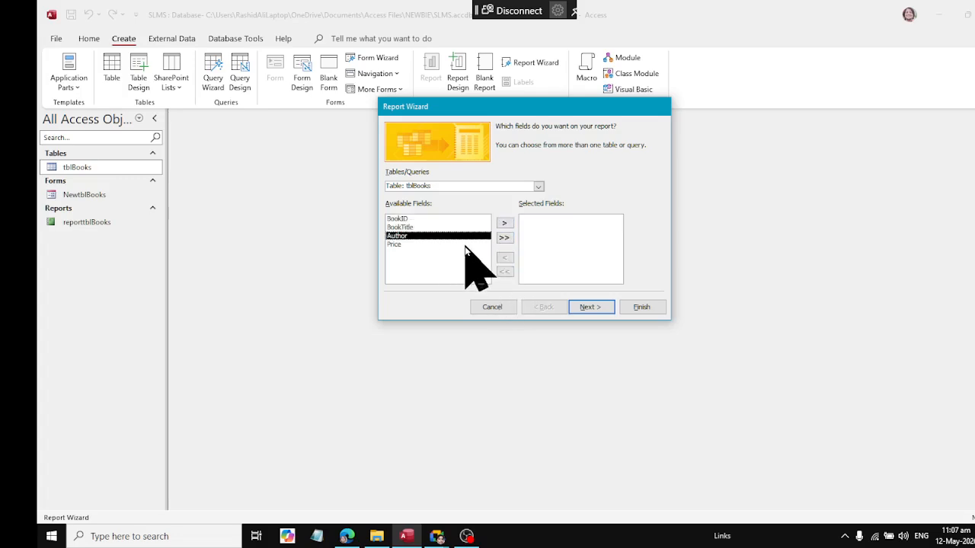
Step: Include all tblBooks fields in the report and add Author as the grouping level
left_click(504, 237)
left_click(590, 304)
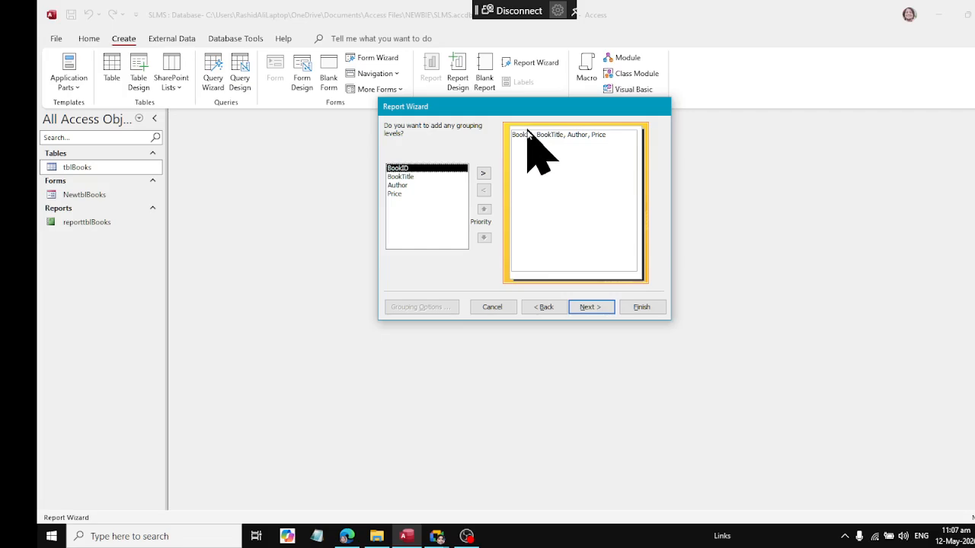
left_click(406, 186)
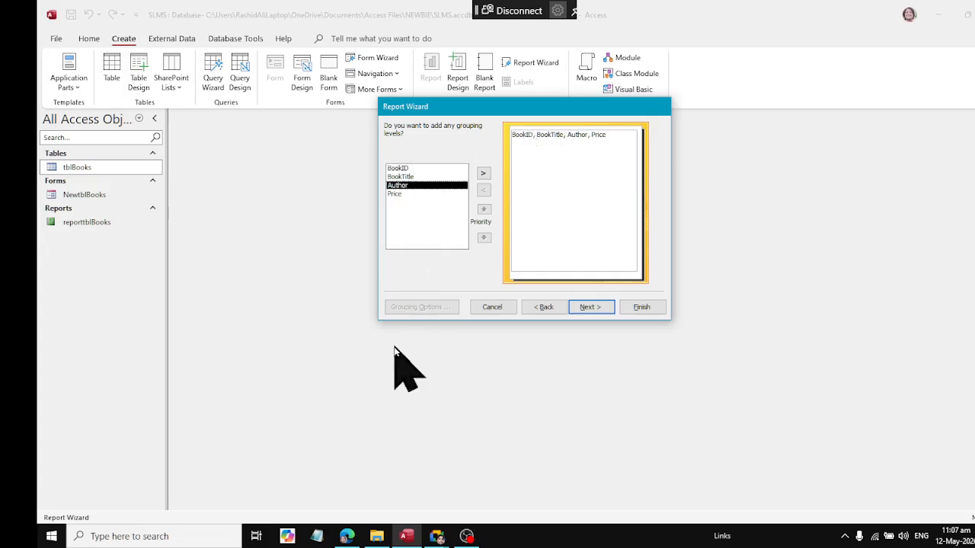
left_click(398, 194)
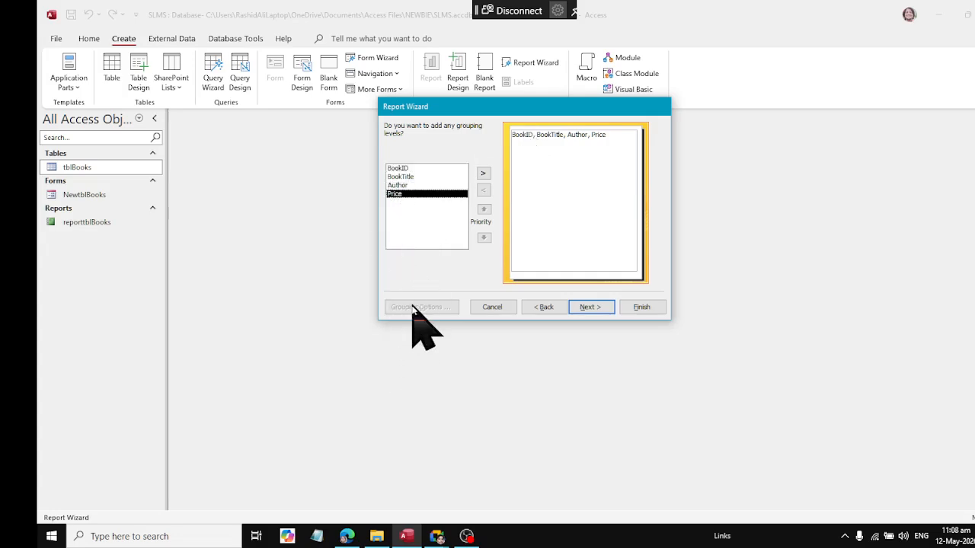
left_click(412, 176)
left_click(413, 192)
left_click(413, 186)
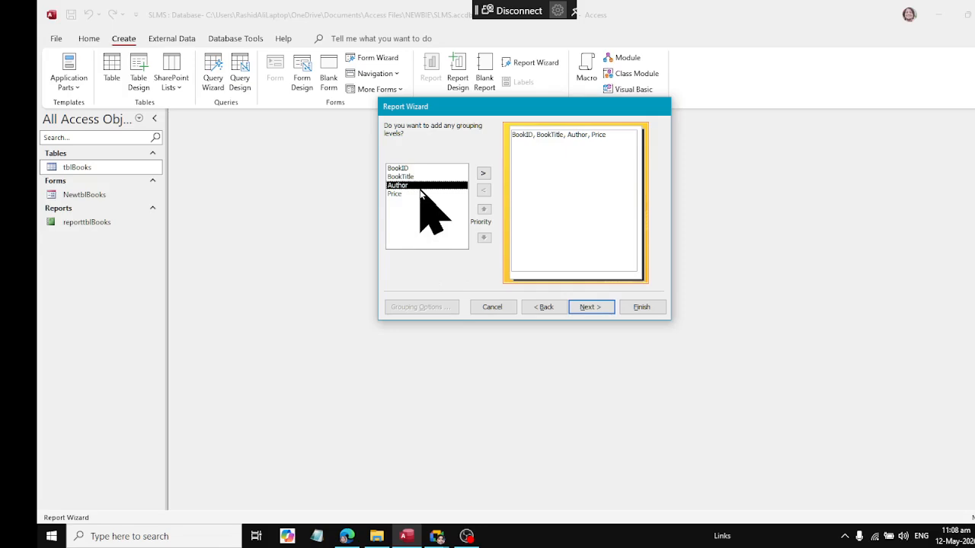
left_click(482, 172)
left_click(590, 307)
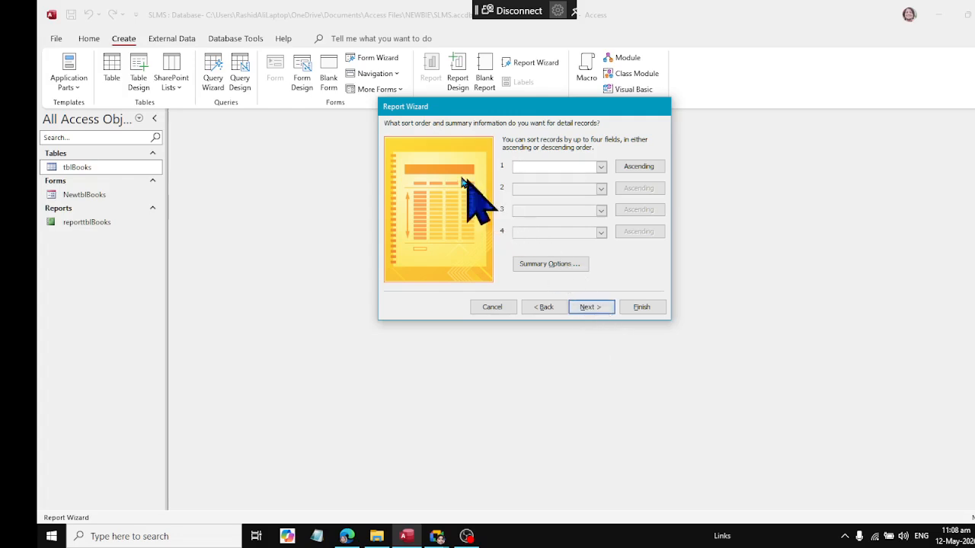
Step: Sort the report's detail records by BookTitle in ascending order and continue to the layout options
left_click(601, 166)
left_click(590, 188)
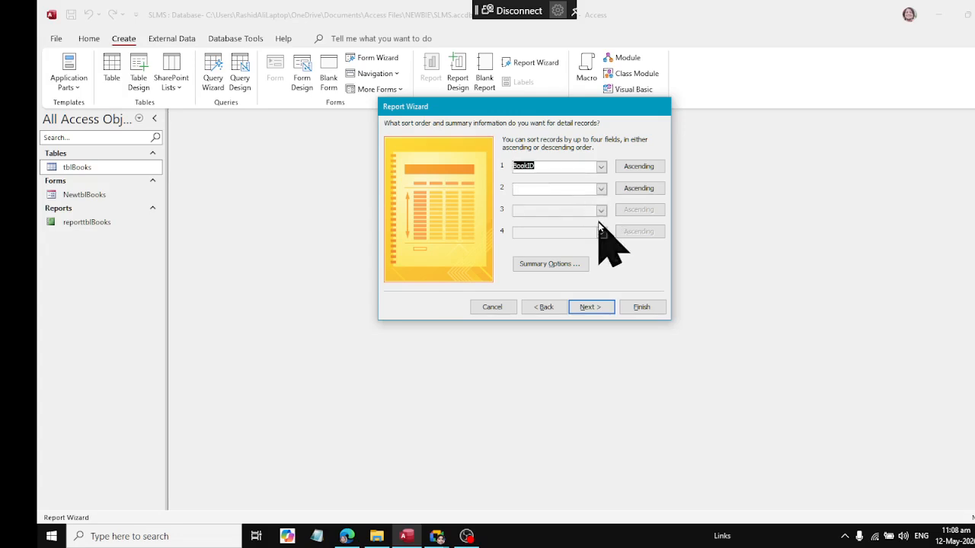
left_click(600, 166)
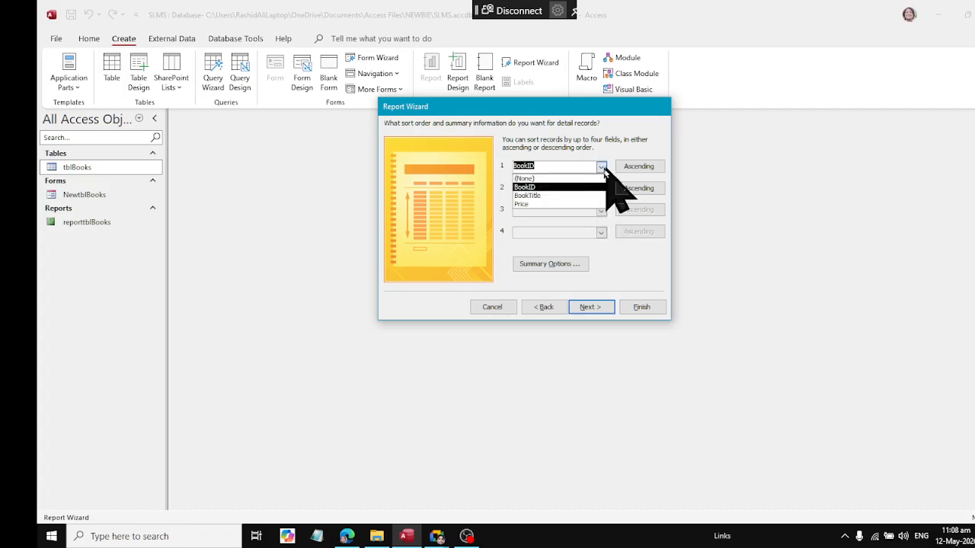
left_click(574, 196)
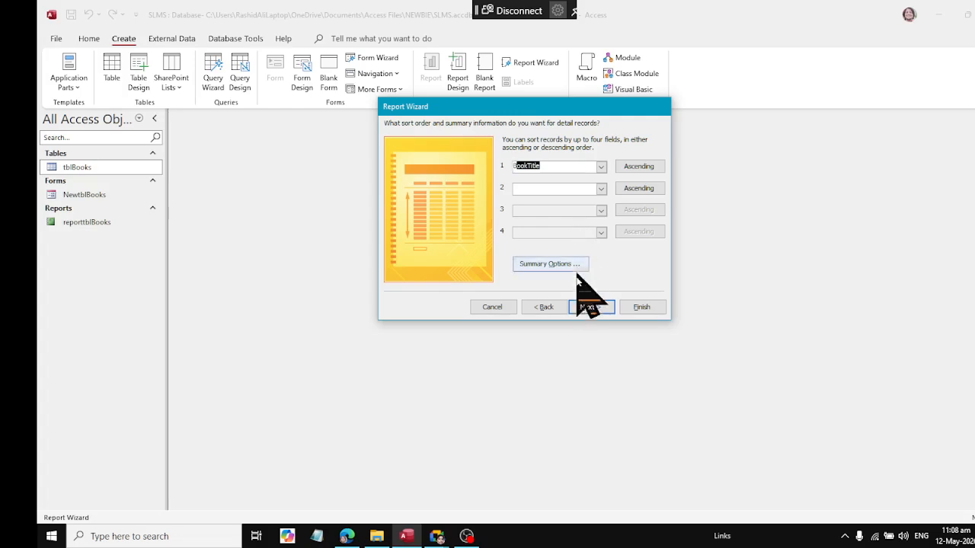
left_click(585, 308)
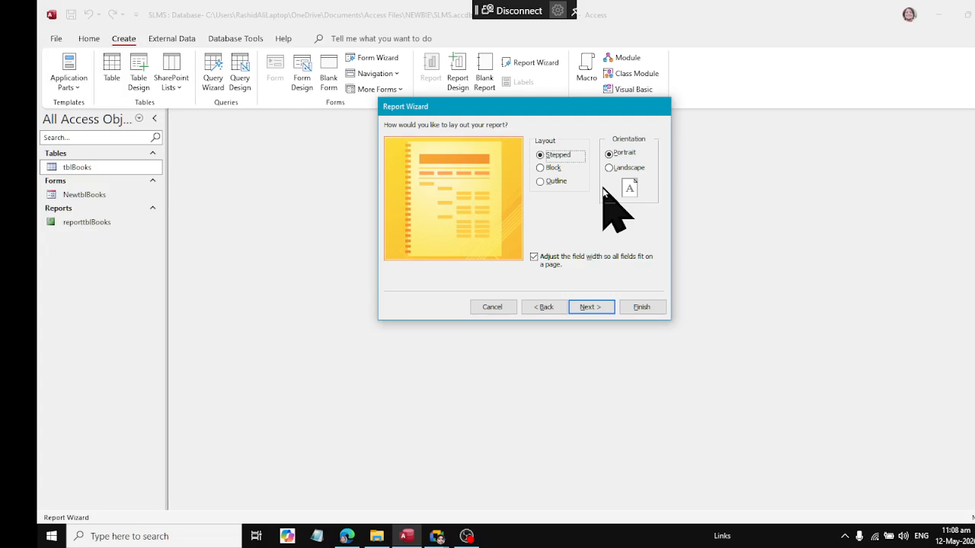
Step: Try the Landscape orientation and the Block and Outline layouts, ending back on Stepped and Portrait
left_click(609, 168)
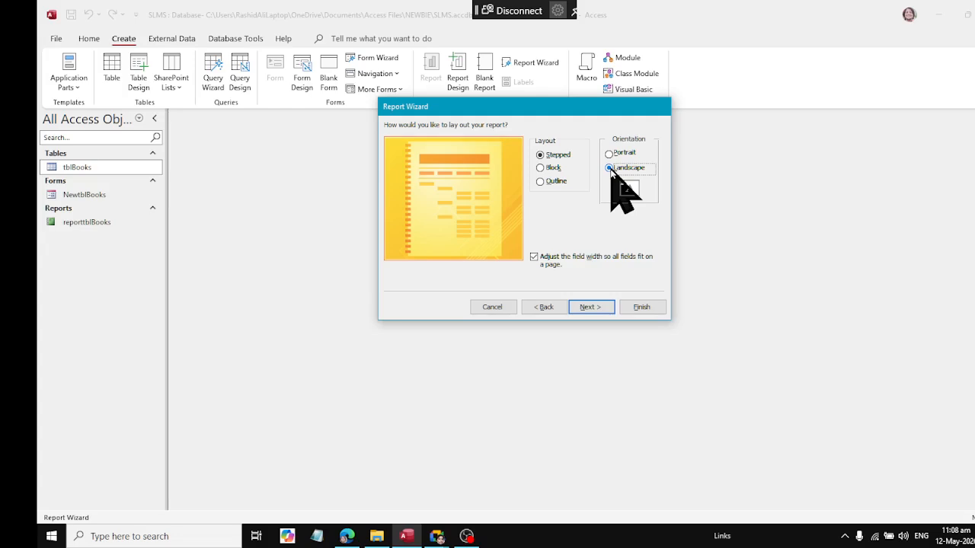
left_click(614, 154)
left_click(542, 156)
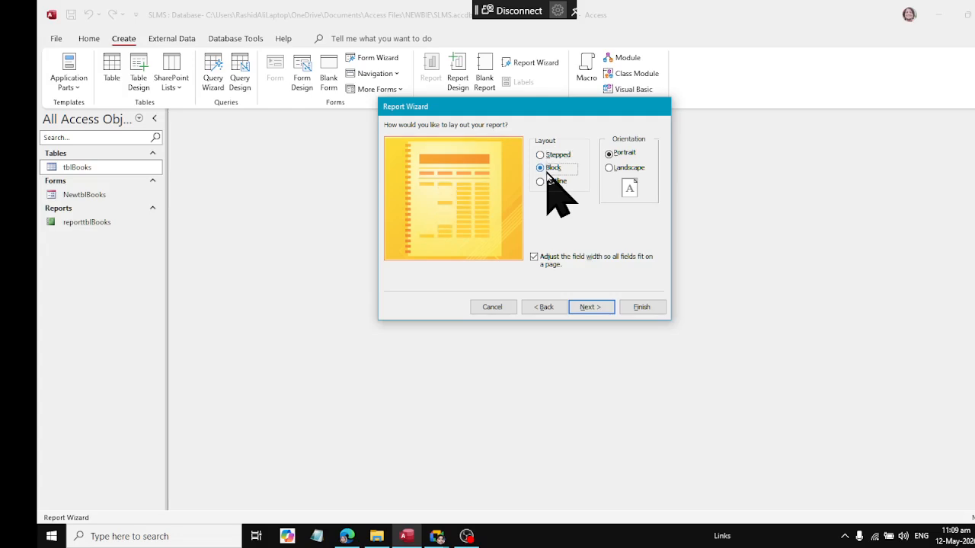
left_click(541, 182)
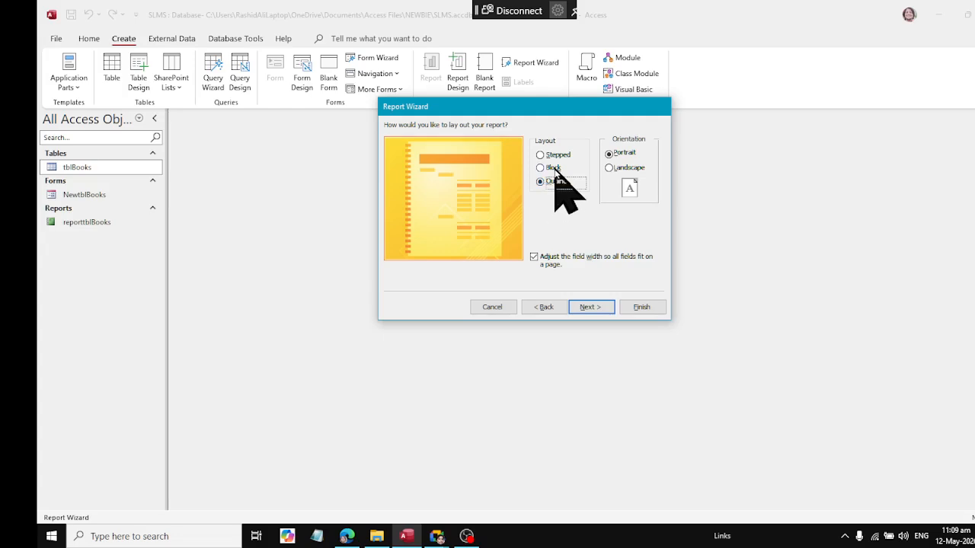
left_click(560, 156)
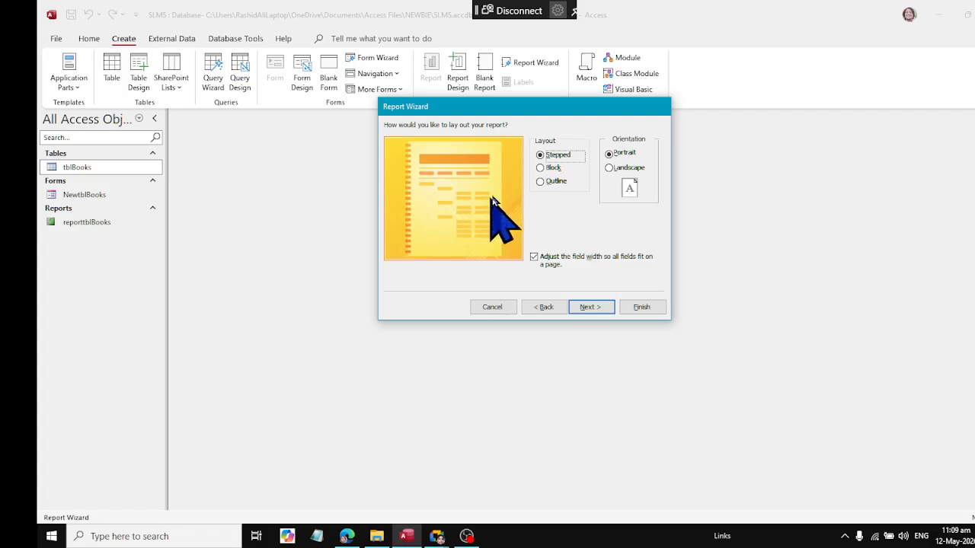
left_click(540, 168)
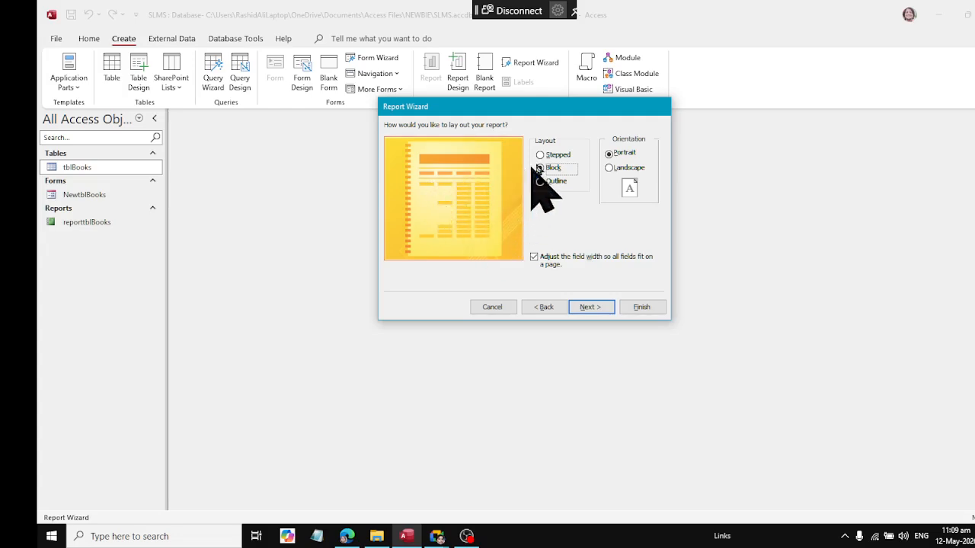
left_click(562, 155)
Step: Accept the Stepped portrait layout, title the report repoprttblBooks2 and finish the wizard with a preview
left_click(591, 307)
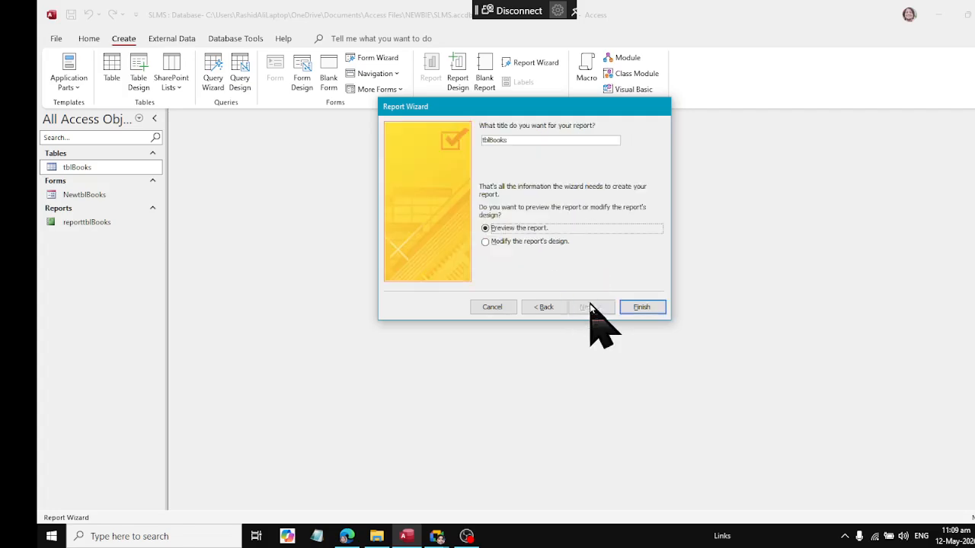
type("t")
left_click(560, 140)
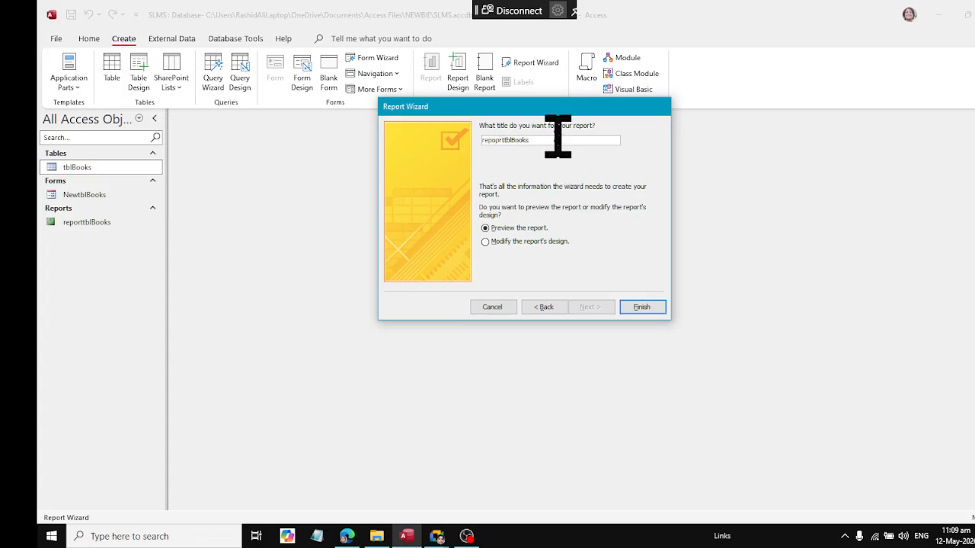
type("2")
left_click(635, 307)
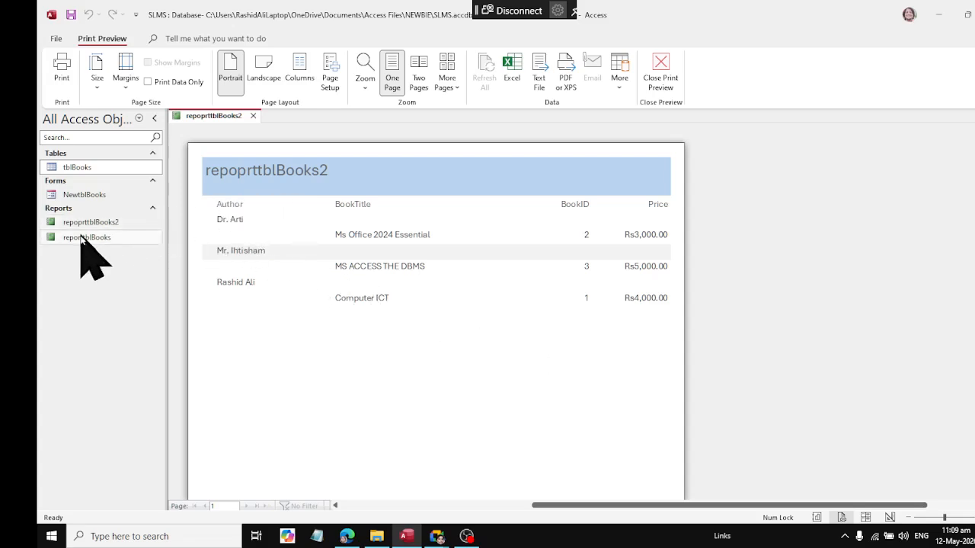
Step: Open reporttblBooks to compare it with repoprttblBooks2, and close both reports
left_click(85, 238)
double_click(85, 238)
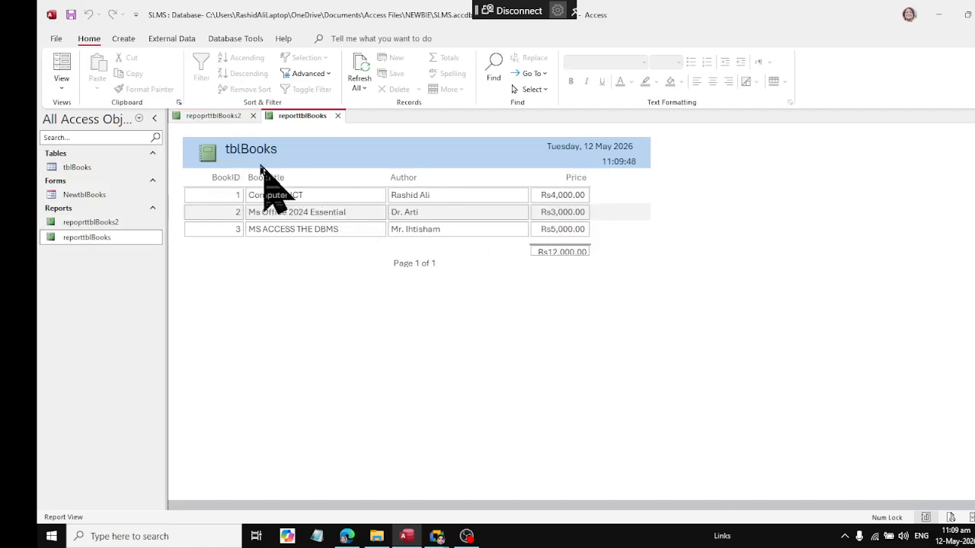
left_click(204, 116)
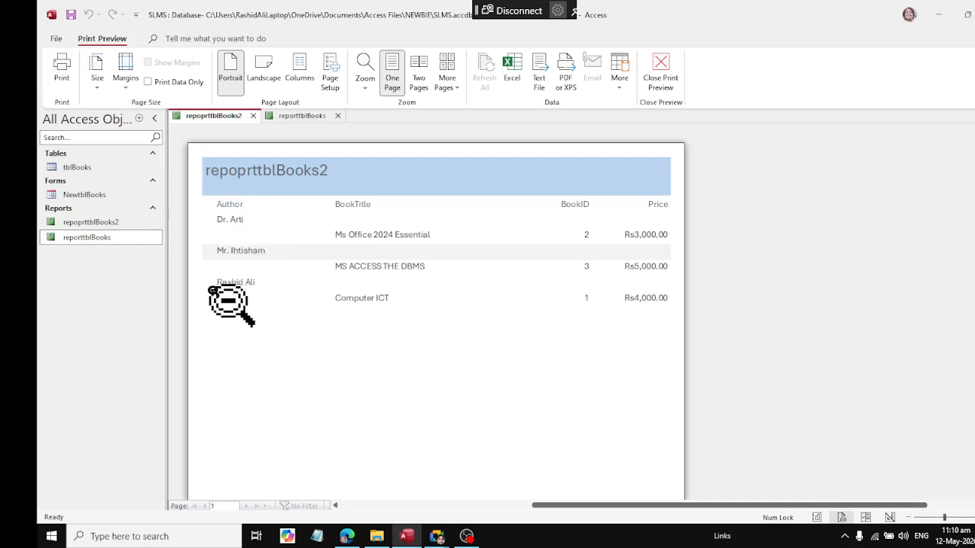
left_click(254, 116)
left_click(244, 116)
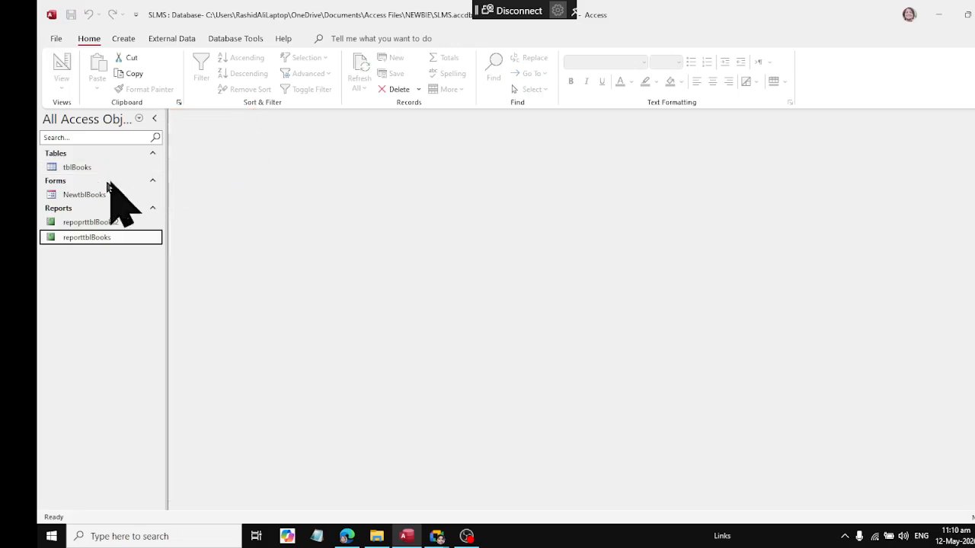
Step: Add and save a new record in the NewtblBooks form with title INTERNETACCESS, the author's name and price 6000
double_click(86, 195)
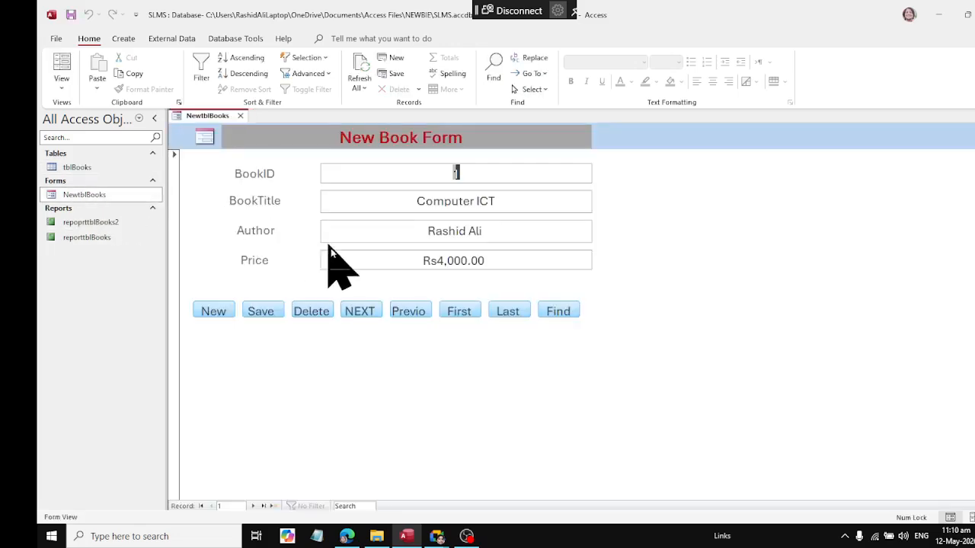
left_click(214, 313)
left_click(469, 201)
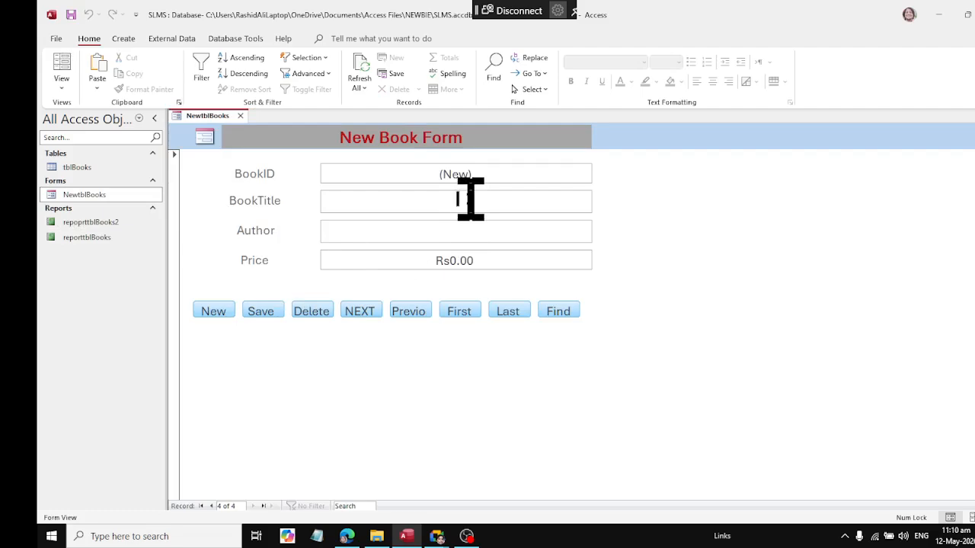
type("INTERNETACCESS")
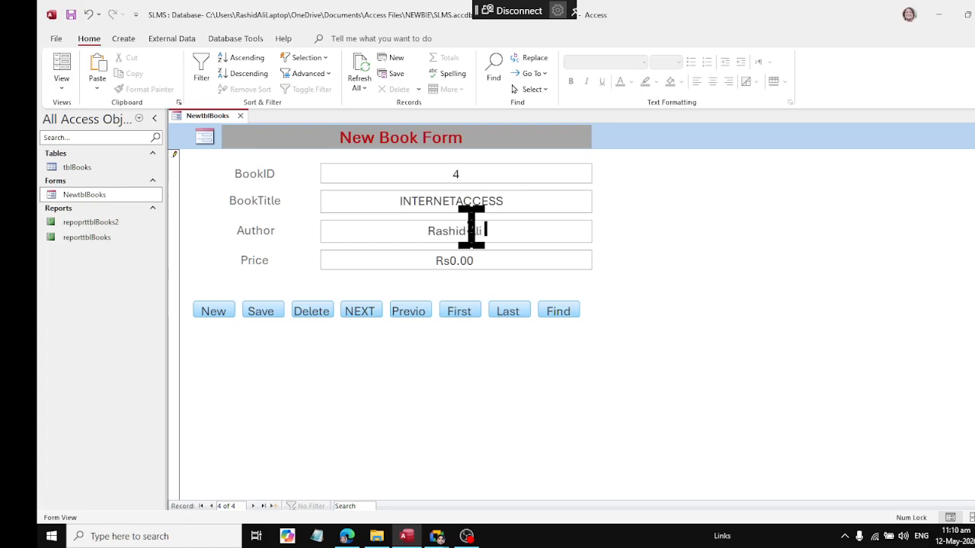
key("Tab")
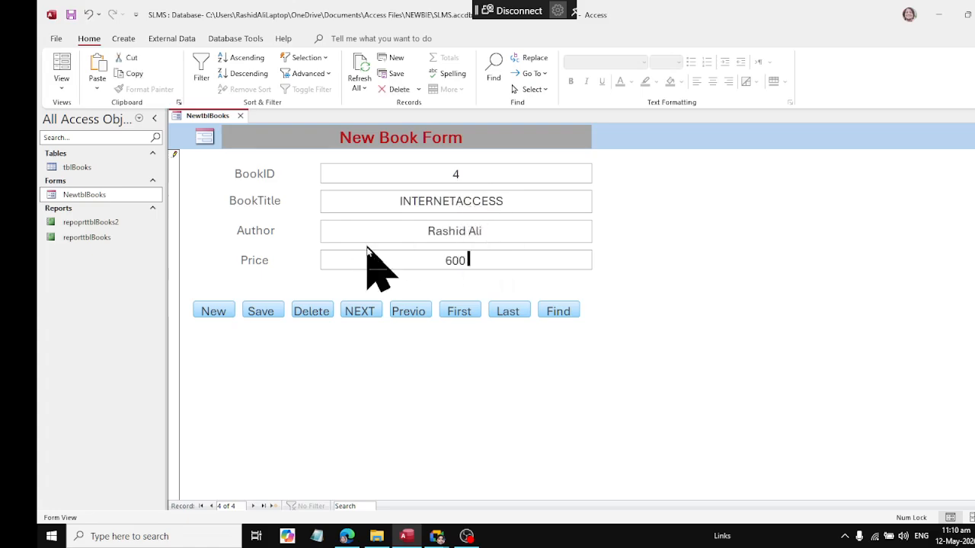
left_click(260, 310)
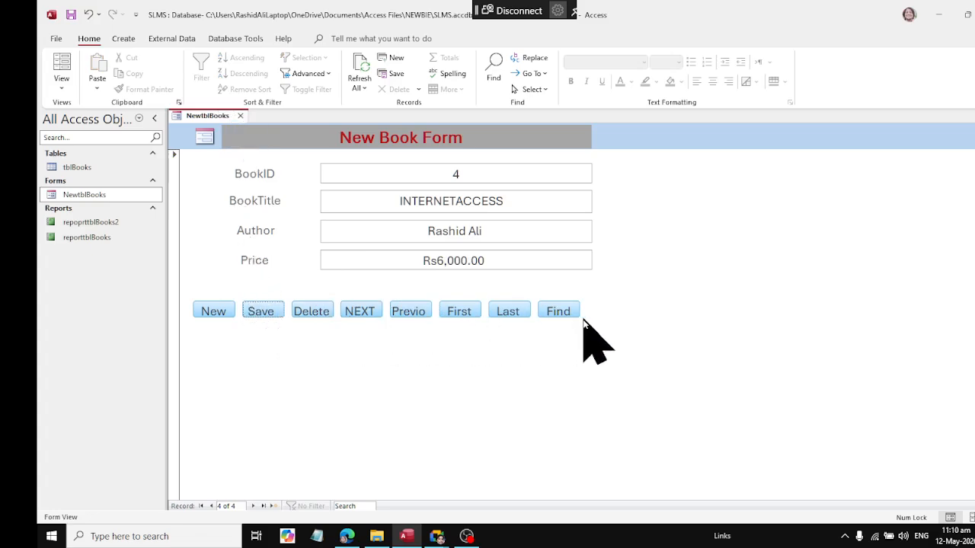
Step: Switch the form to Design View and draw a command button about 2.4 by 0.9 cm below the Price label
right_click(200, 117)
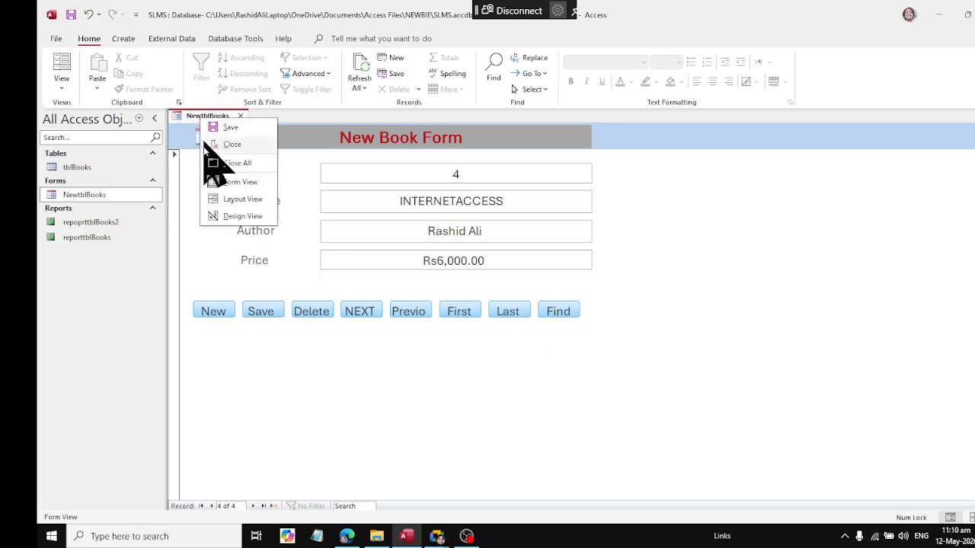
left_click(217, 215)
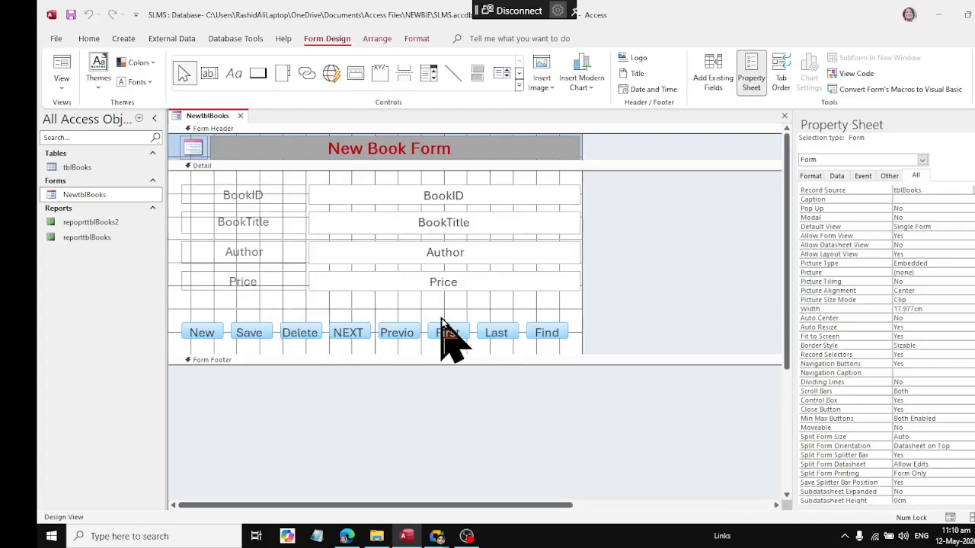
left_click(255, 318)
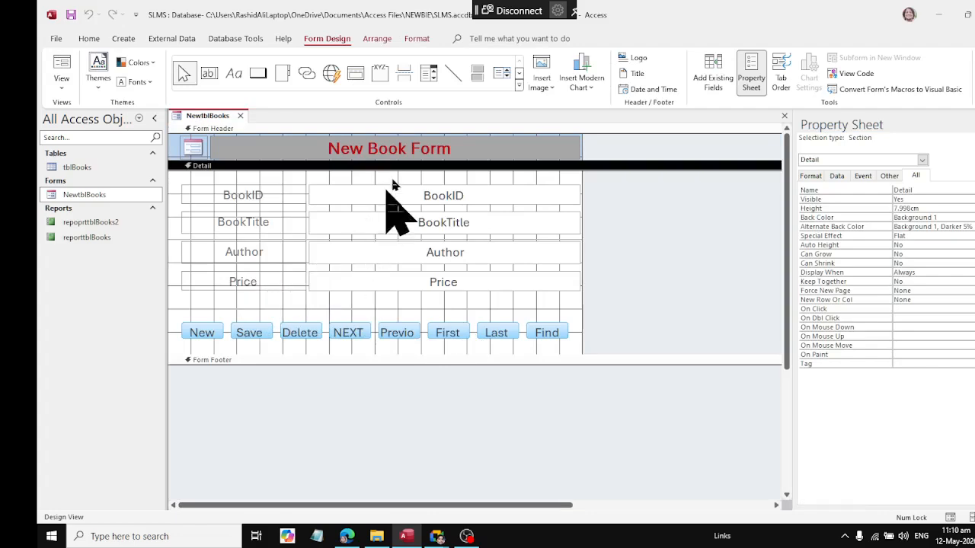
left_click(257, 72)
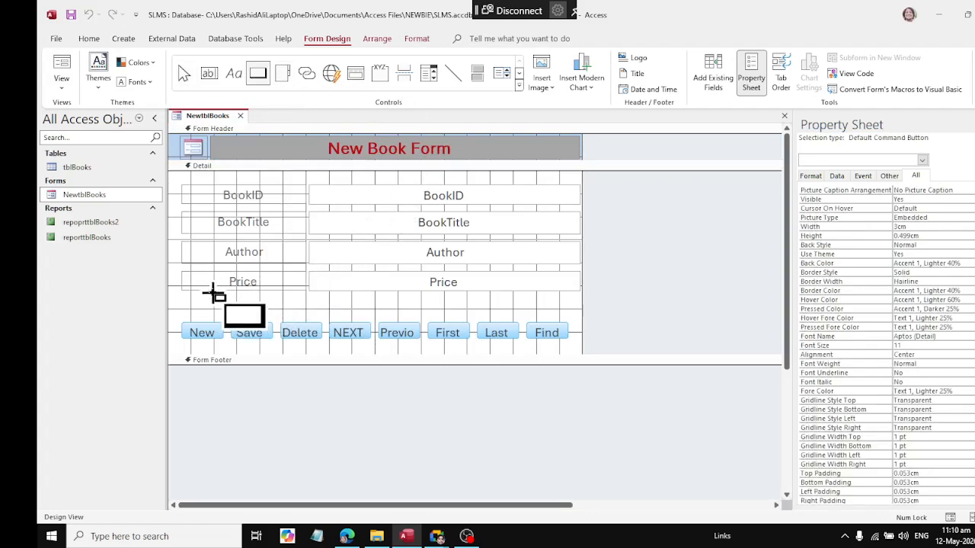
mouse_move(213, 295)
left_mouse_down()
mouse_move(239, 314)
mouse_move(265, 312)
left_mouse_up()
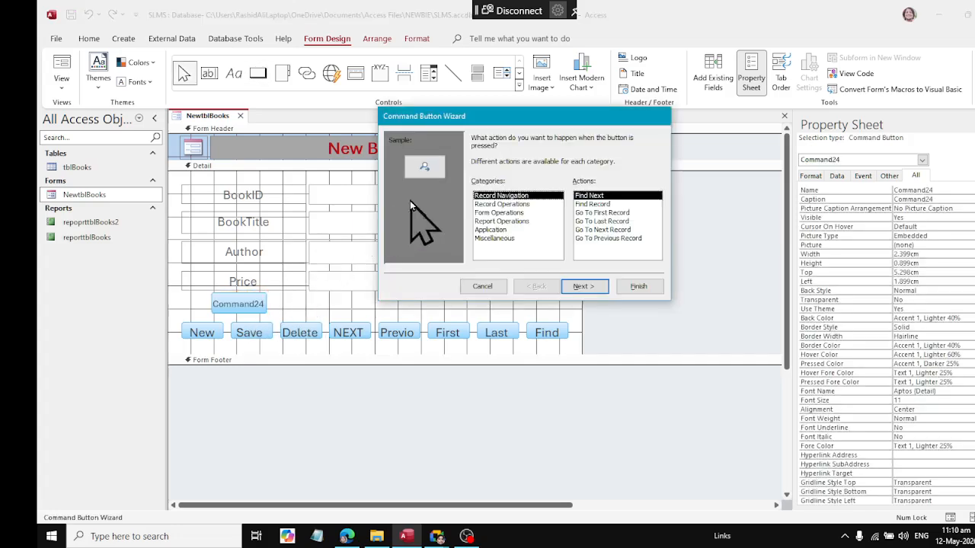
Step: Set the new button to the Close Form action from Form Operations with a text label, and finish the wizard
left_click(512, 214)
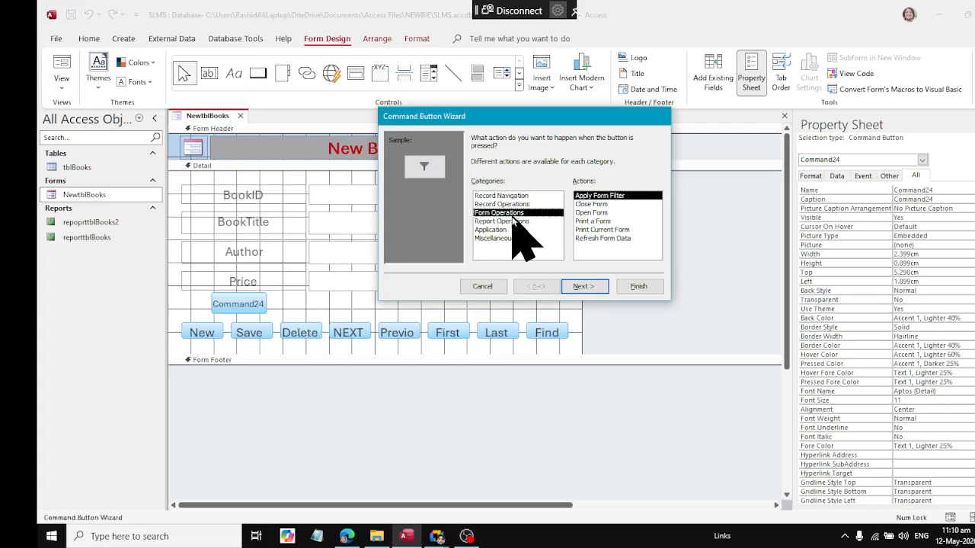
left_click(590, 204)
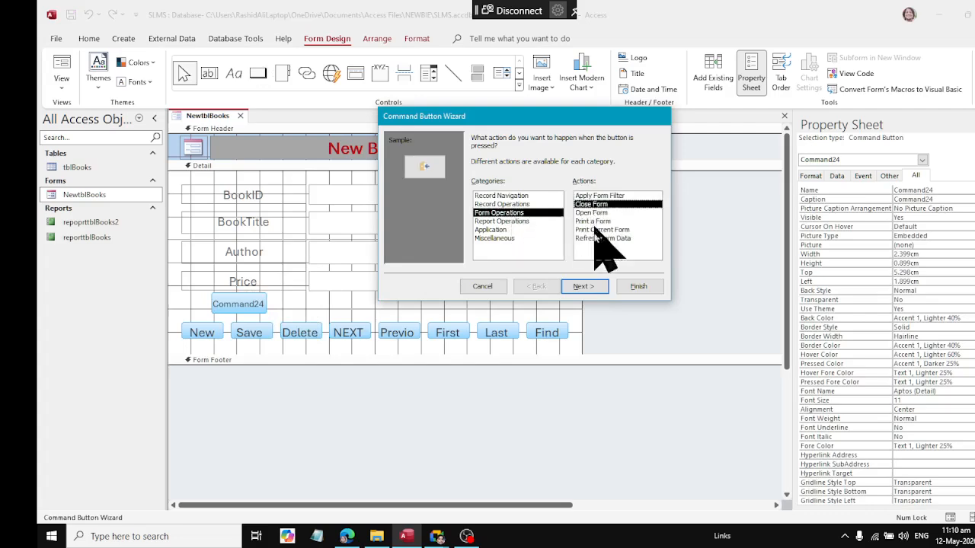
left_click(597, 284)
left_click(488, 187)
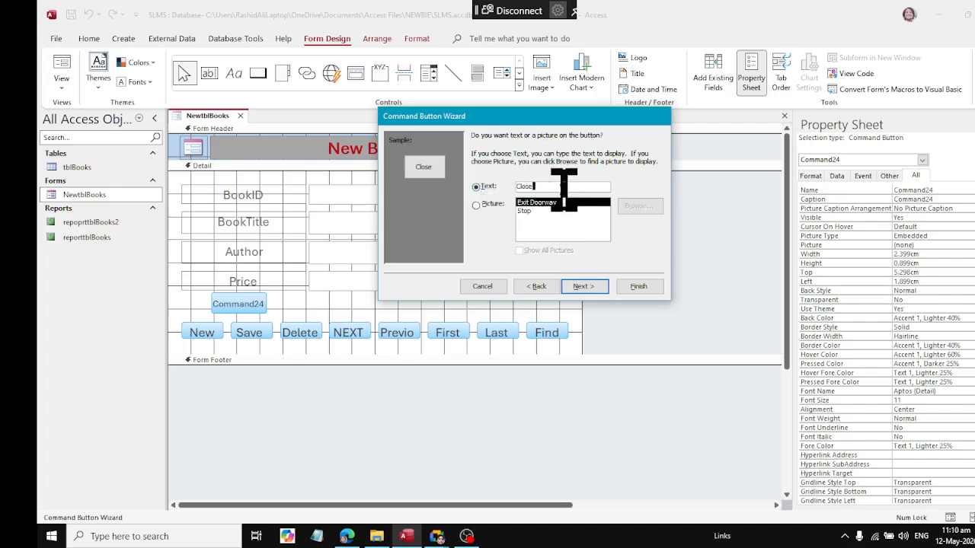
key("Return")
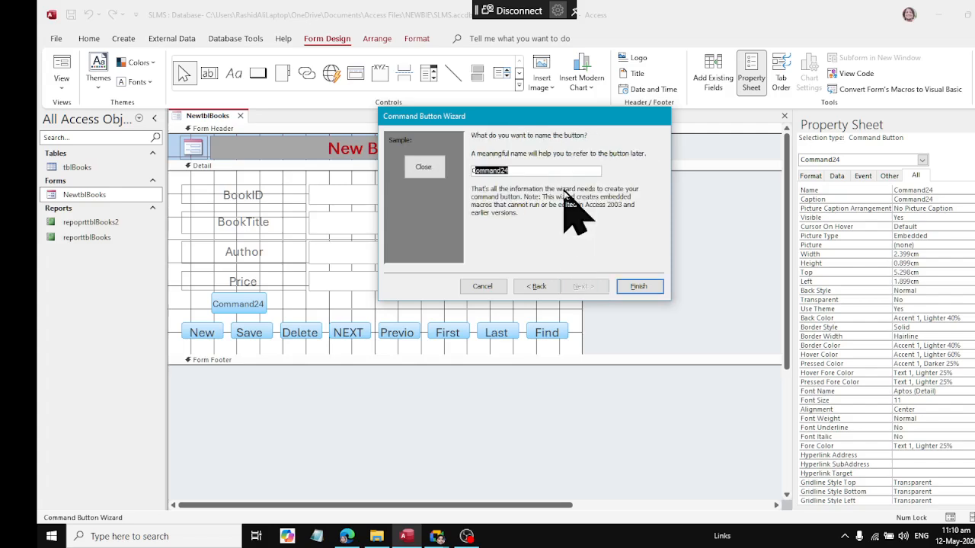
left_click(639, 286)
Step: Resize the close button to about 1.38 by 1.11 cm and caption it X in font size 20
left_click_drag(263, 312, 236, 303)
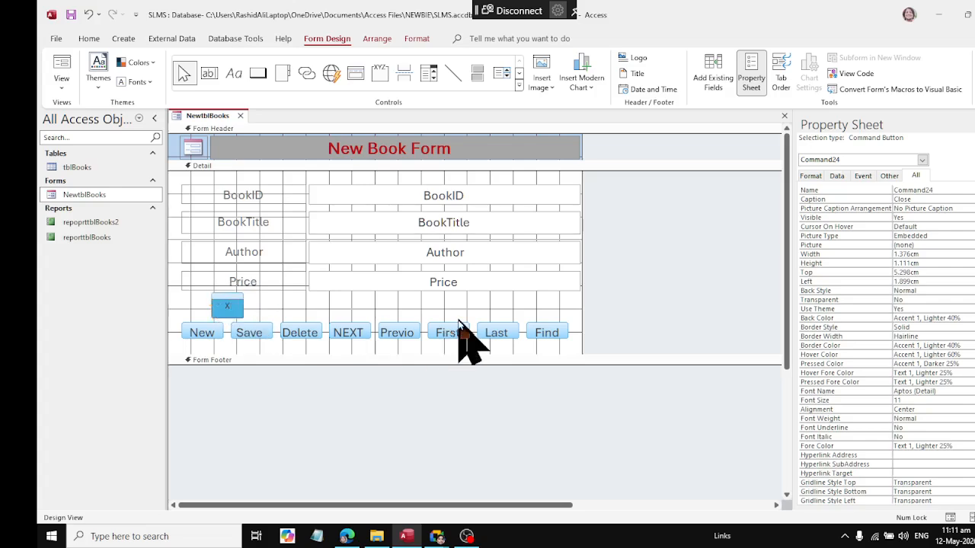
left_click(89, 38)
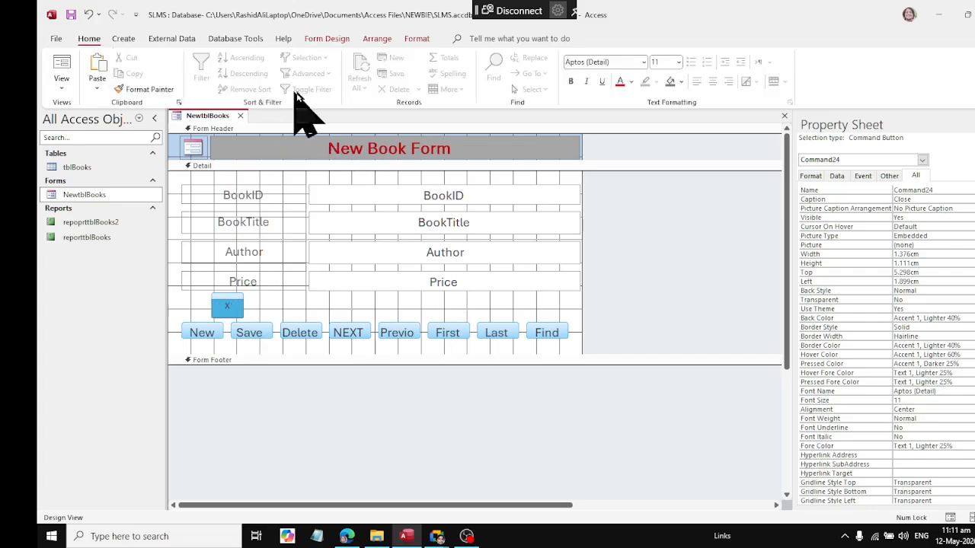
left_click(679, 62)
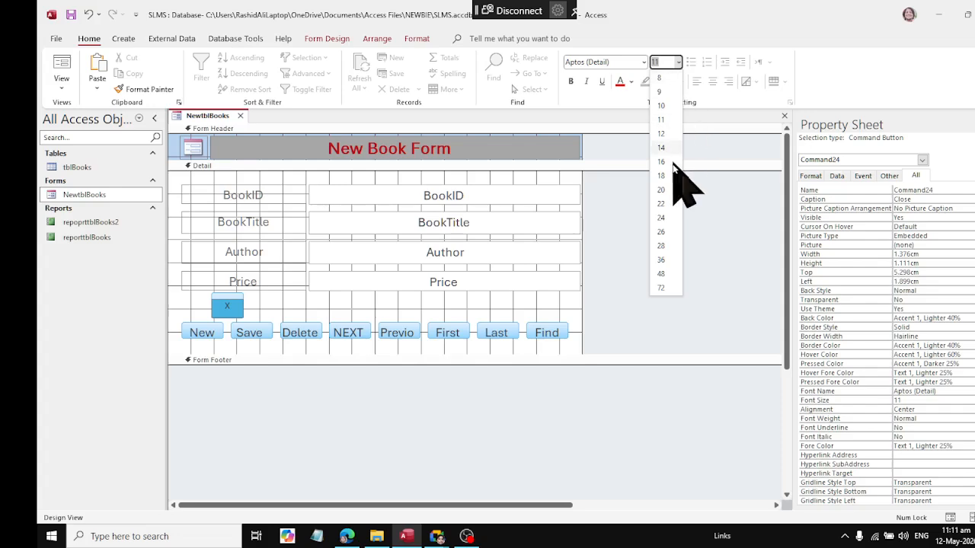
left_click(670, 191)
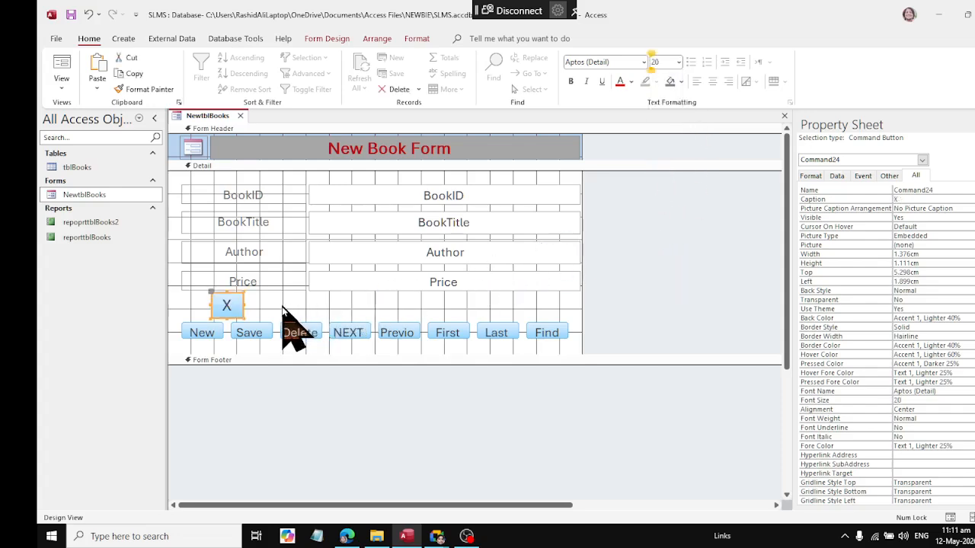
Step: Fill the X button with dark red (#BA1419) and make its text white
left_click(619, 82)
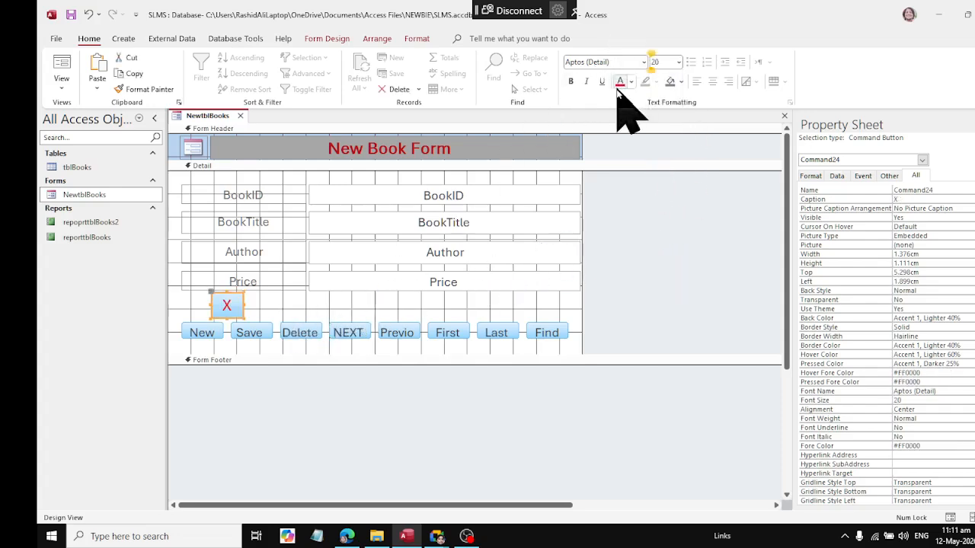
left_click(682, 81)
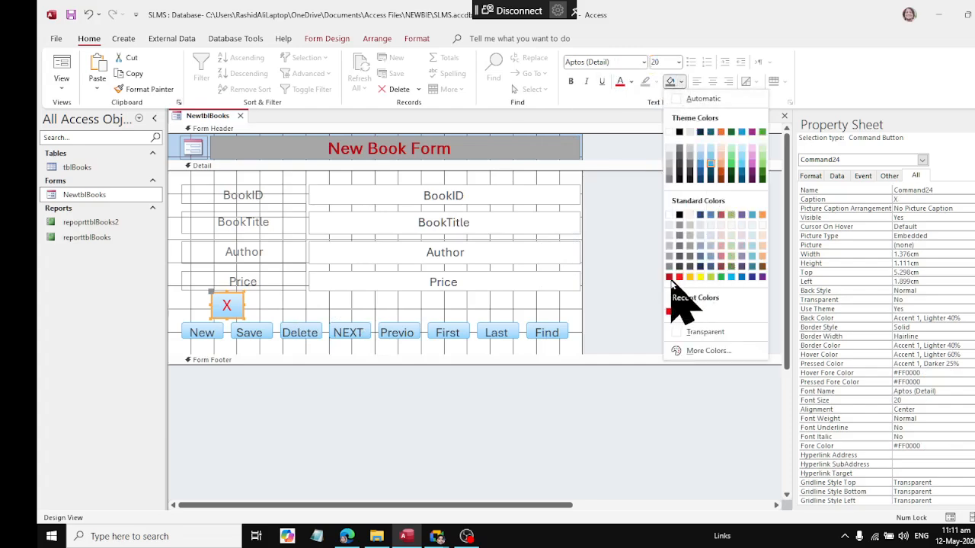
left_click(668, 277)
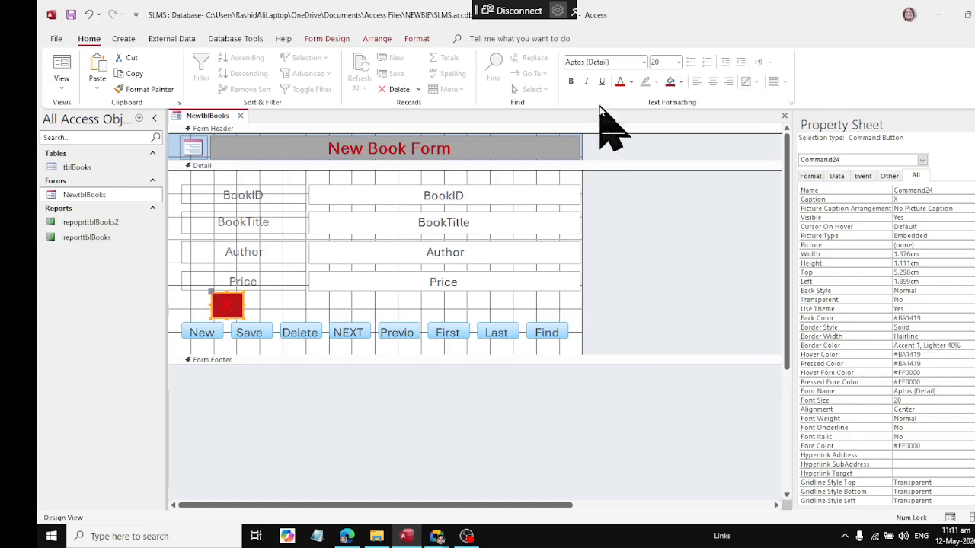
left_click(631, 82)
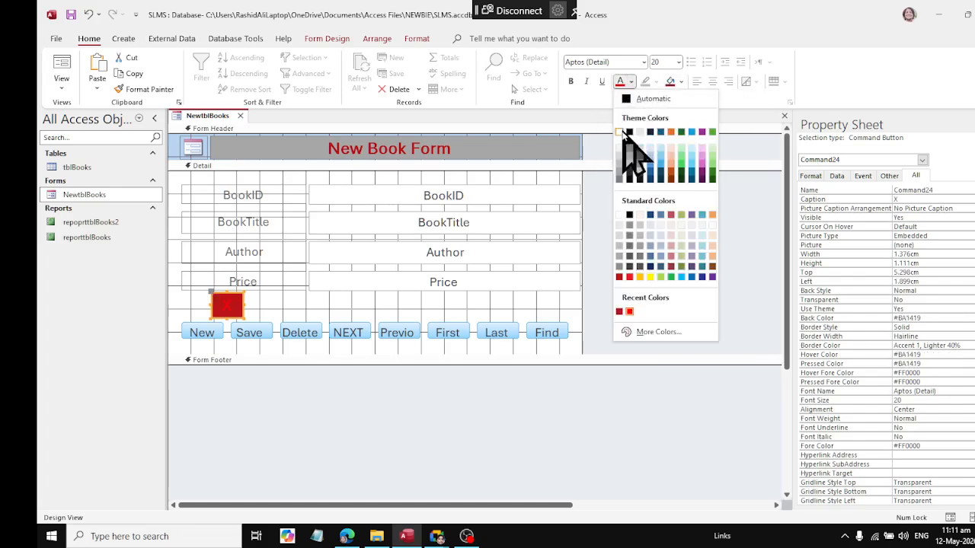
left_click(619, 132)
left_click(340, 303)
Step: Move the X button to just above the Find button, and save and close the form
left_click(234, 305)
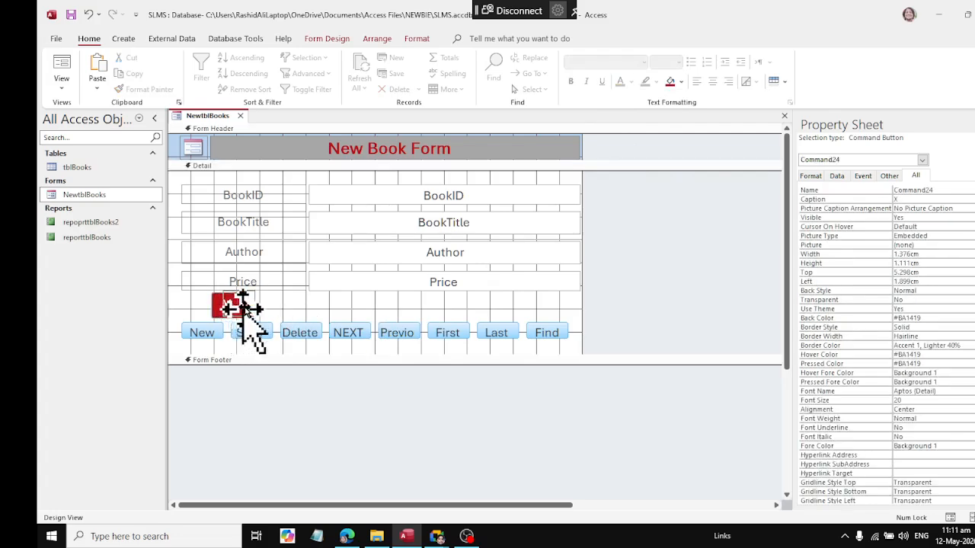
left_click_drag(243, 308, 536, 313)
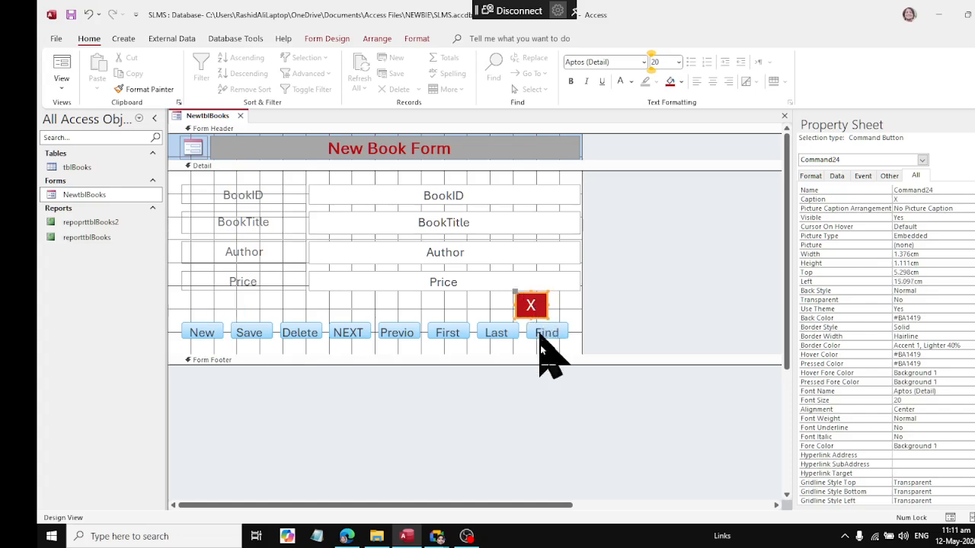
right_click(202, 119)
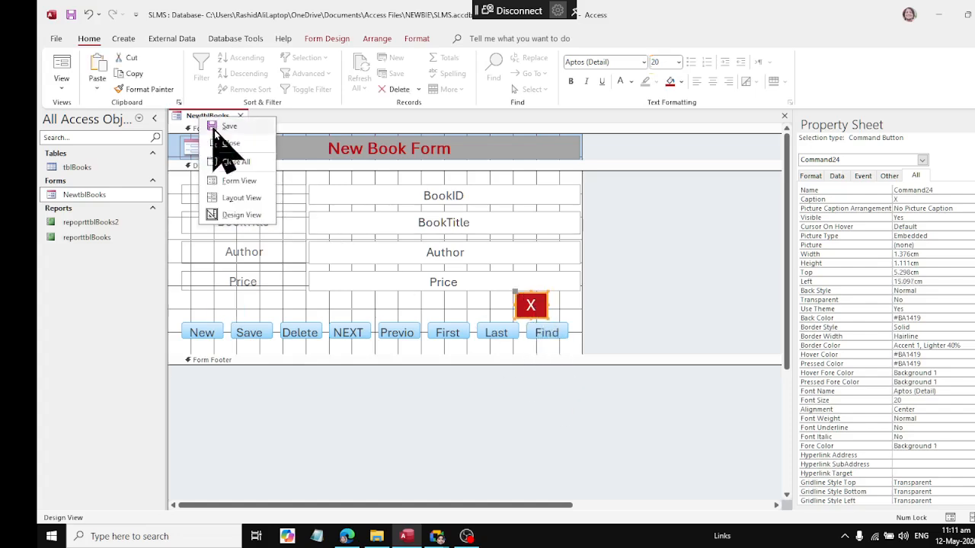
left_click(252, 125)
left_click(240, 116)
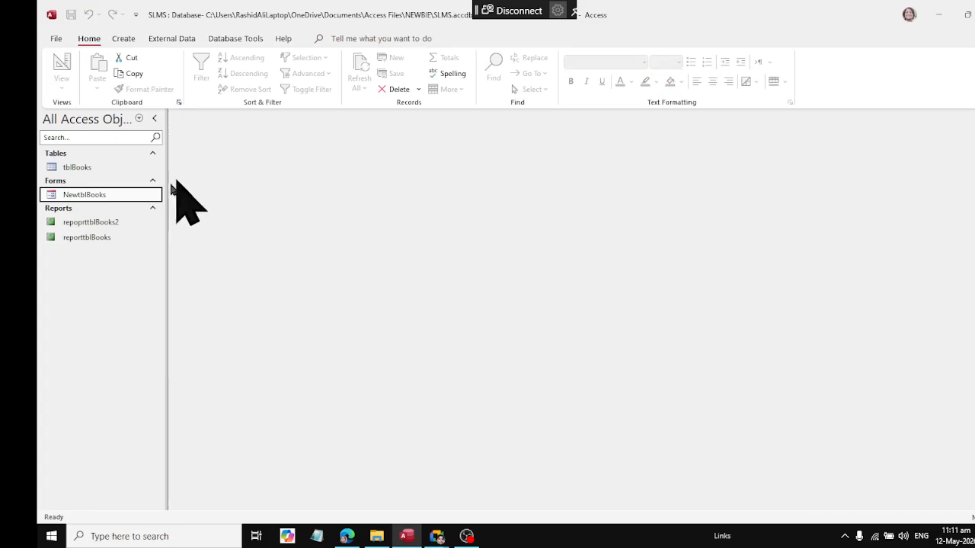
Step: Reopen the form to test its X button, and open repoprttblBooks2 to check for the new record
double_click(95, 196)
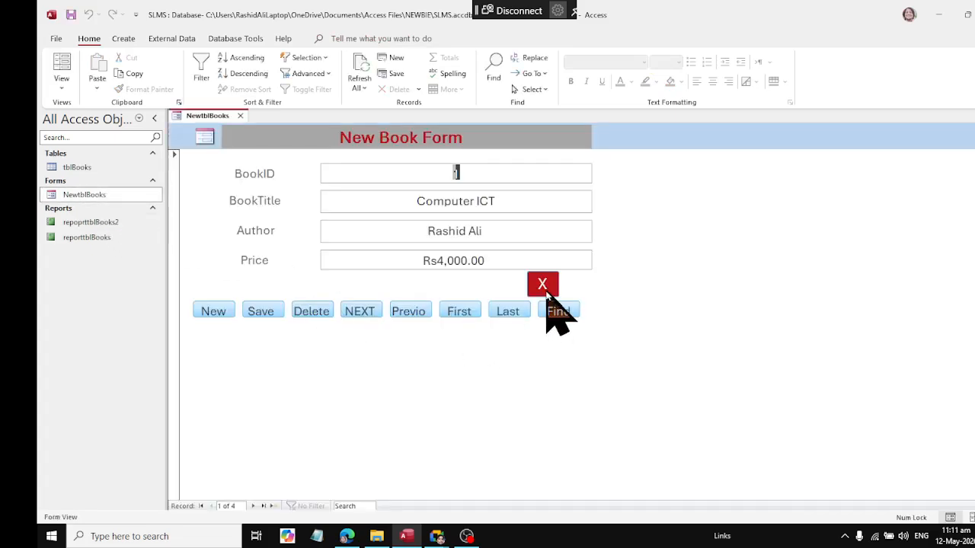
left_click(545, 293)
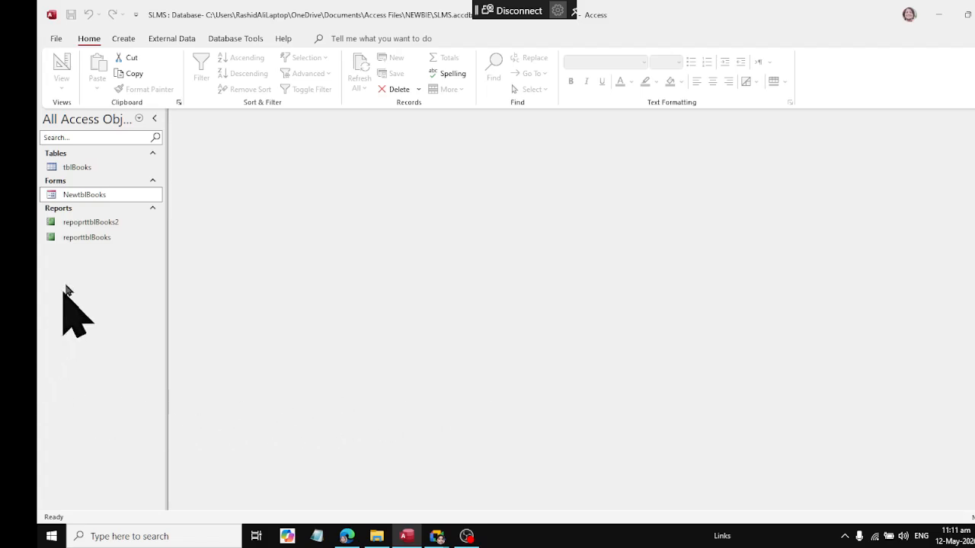
double_click(99, 224)
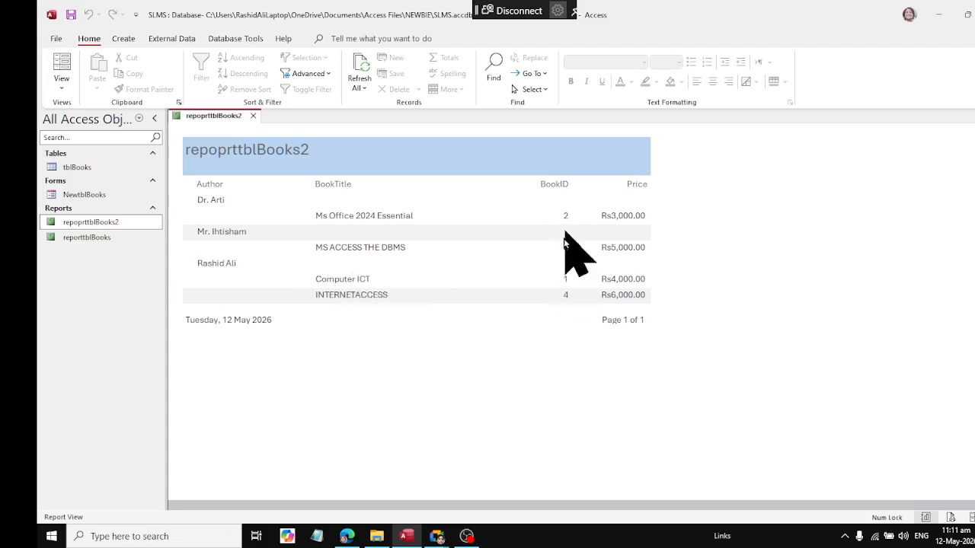
Step: Switch to the Google Meet window, admit all waiting guests and return to Access
left_click(436, 536)
left_click(399, 465)
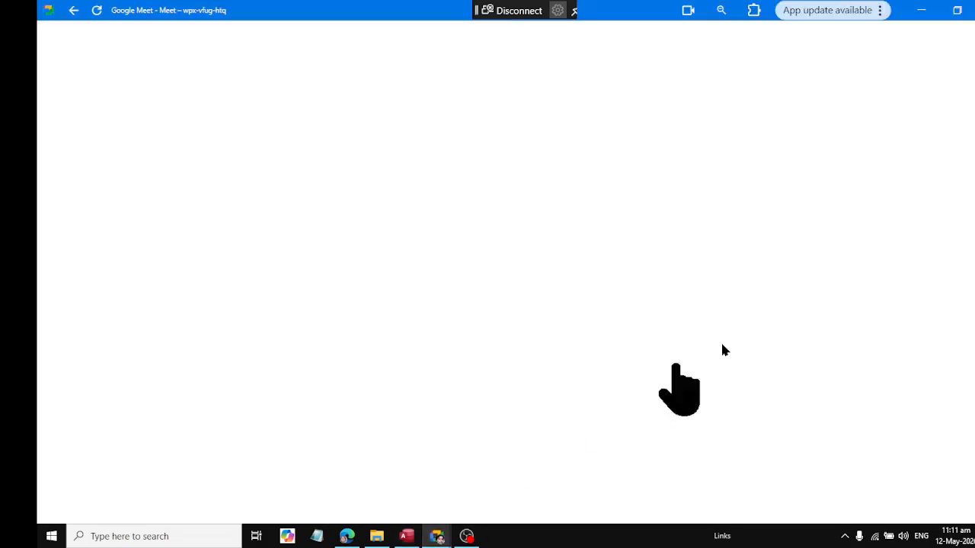
left_click(911, 43)
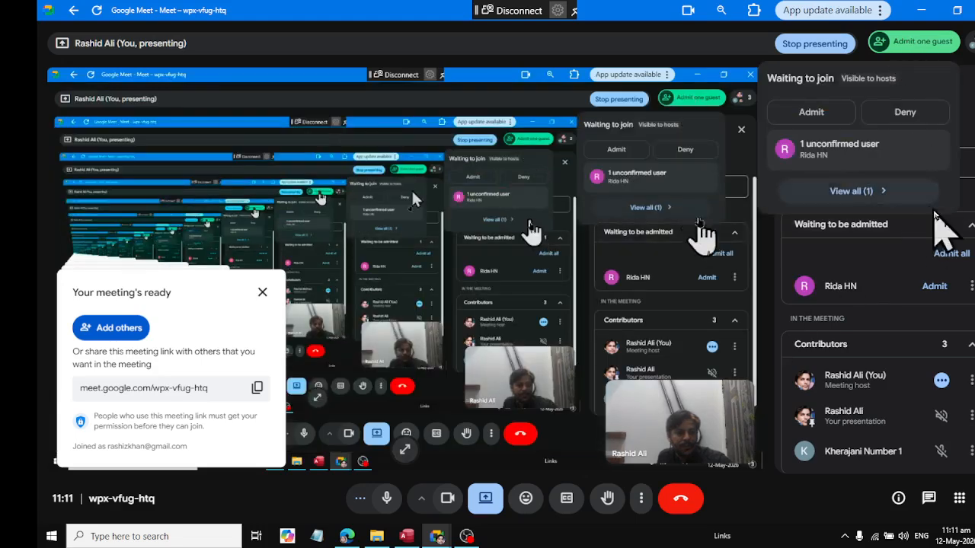
left_click(944, 255)
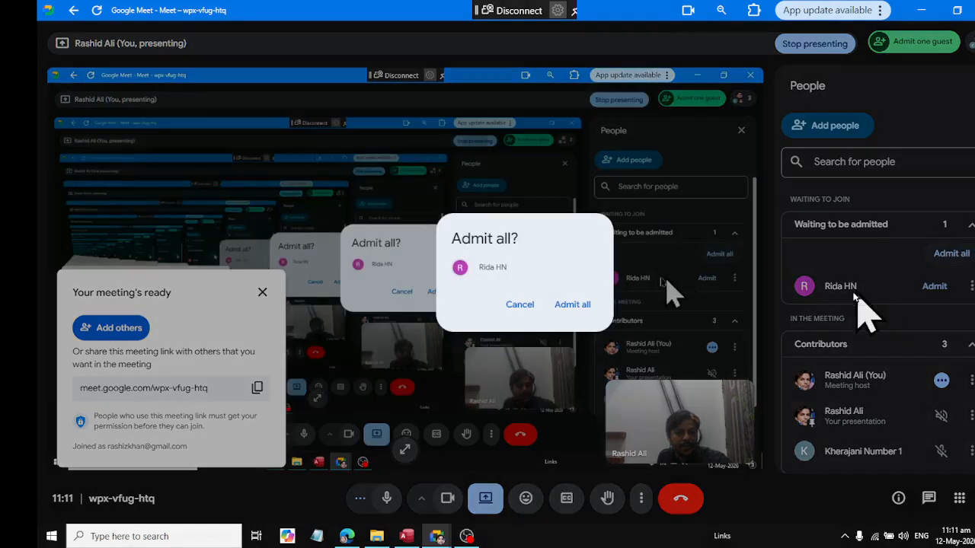
left_click(576, 303)
left_click(921, 9)
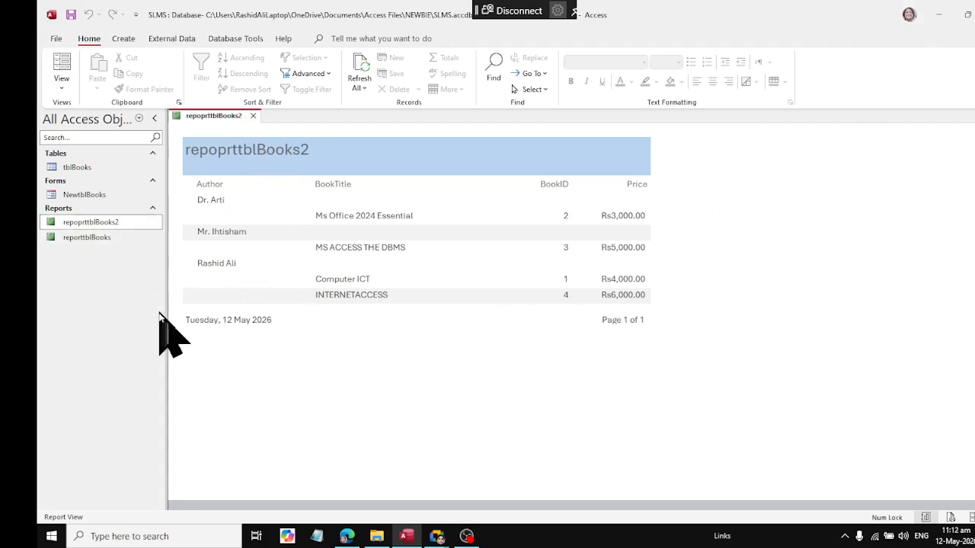
Step: Open reporttblBooks to check for the new book record, and close the report
left_click(79, 239)
double_click(79, 239)
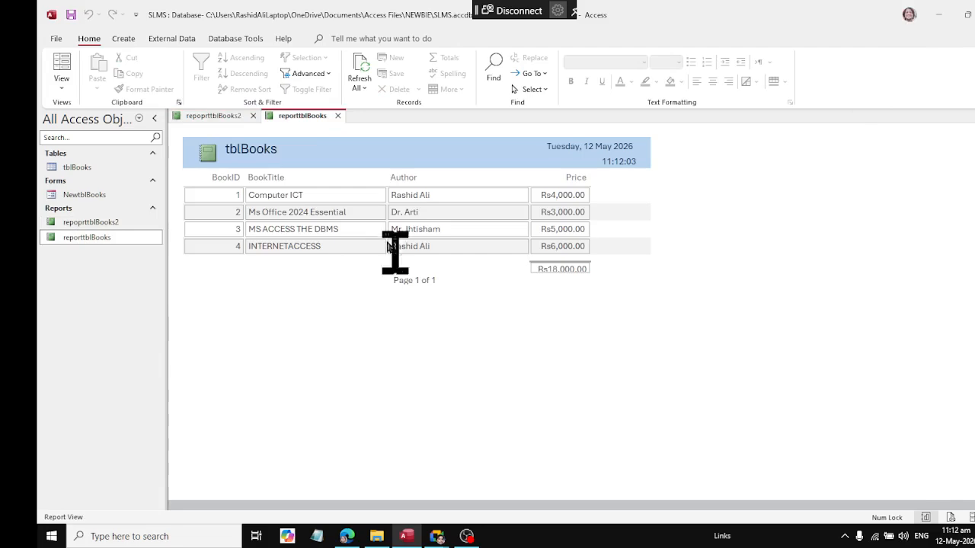
left_click(337, 115)
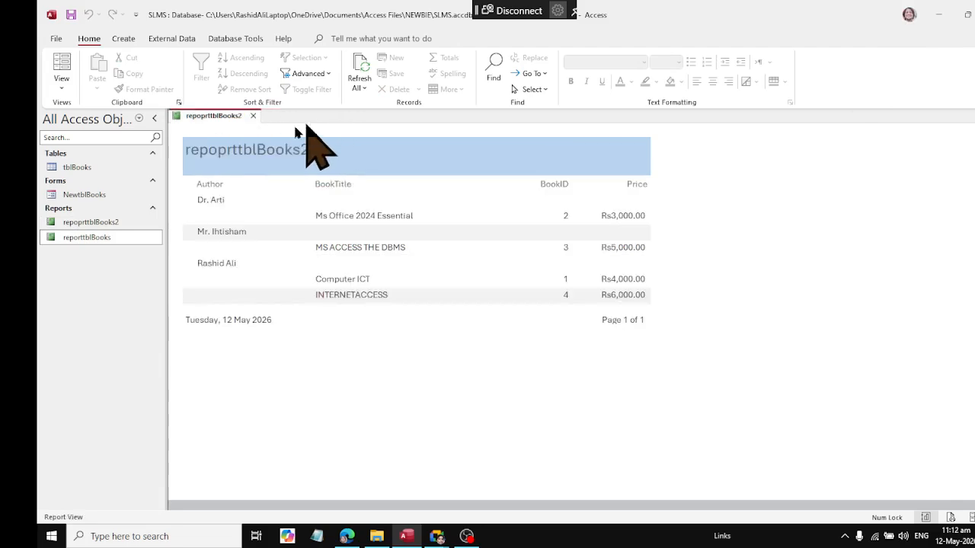
Step: Close and reopen repoprttblBooks2, and switch the report to Print Preview
left_click(253, 115)
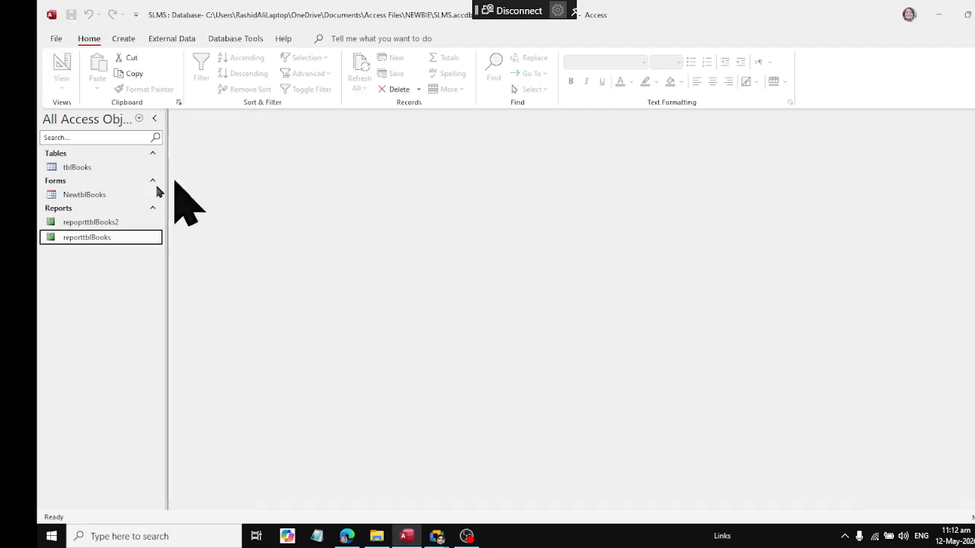
double_click(85, 222)
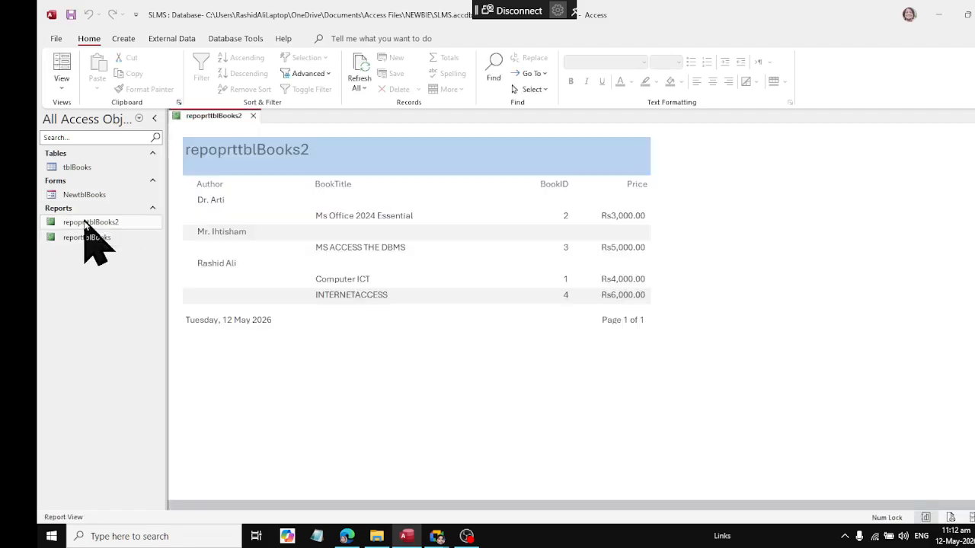
right_click(238, 118)
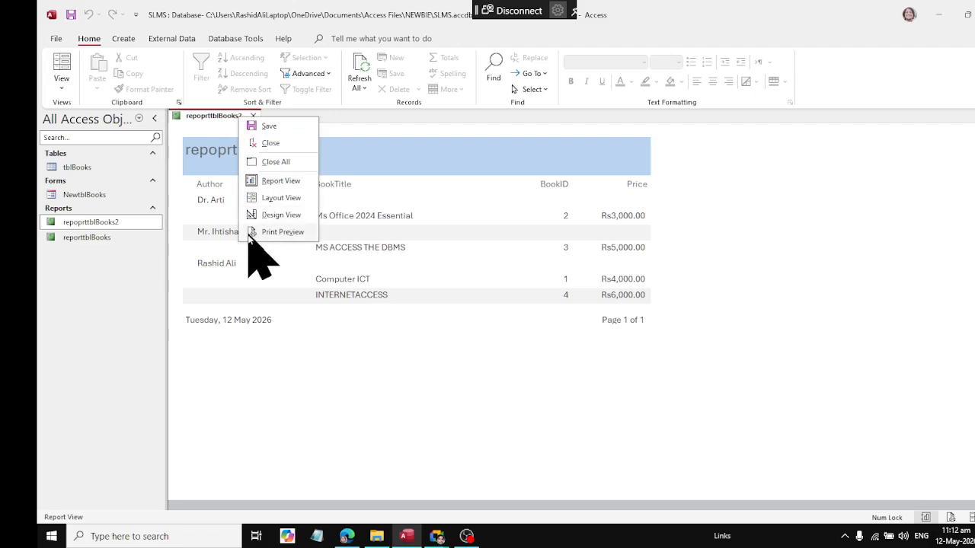
left_click(295, 234)
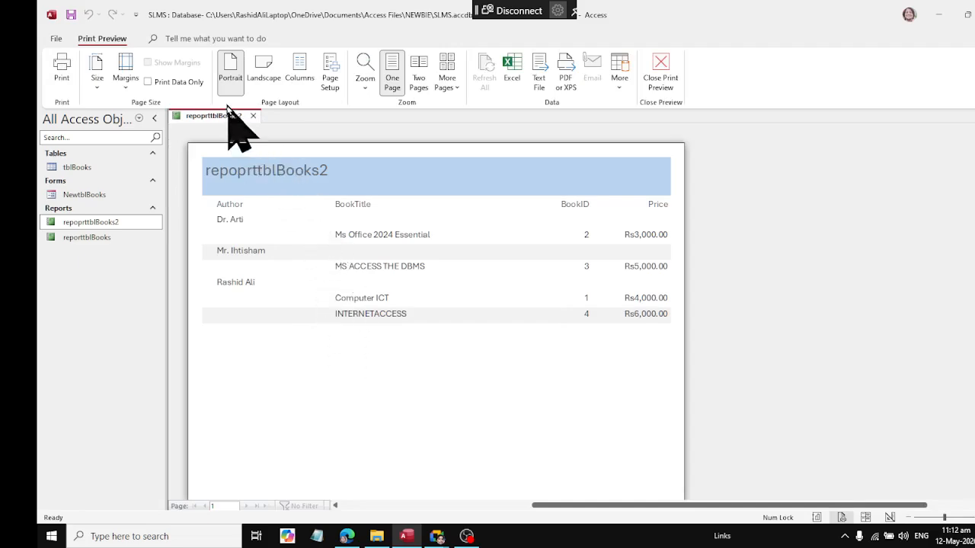
Step: Keep the page in Portrait, turn Print Data Only on to preview its effect, and turn it off again
left_click(231, 76)
left_click(153, 82)
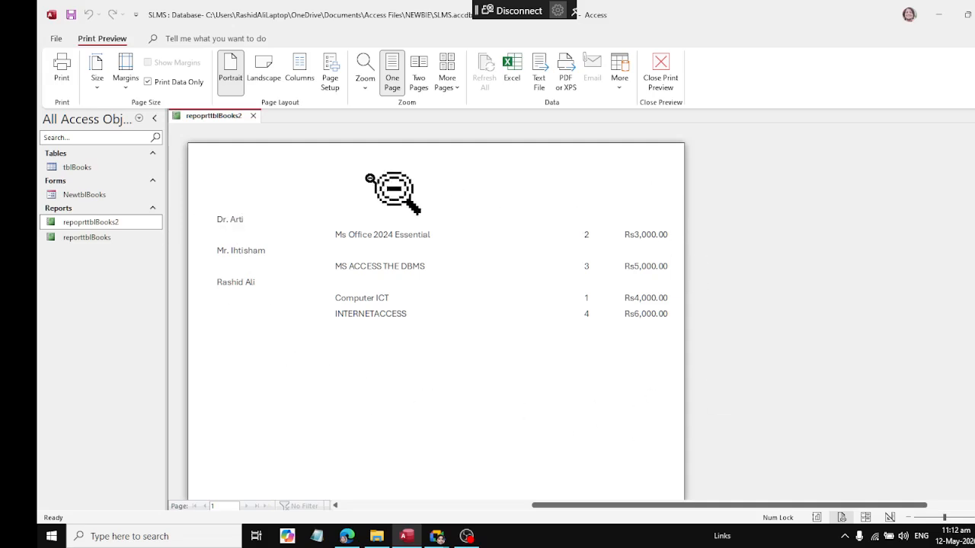
left_click(148, 82)
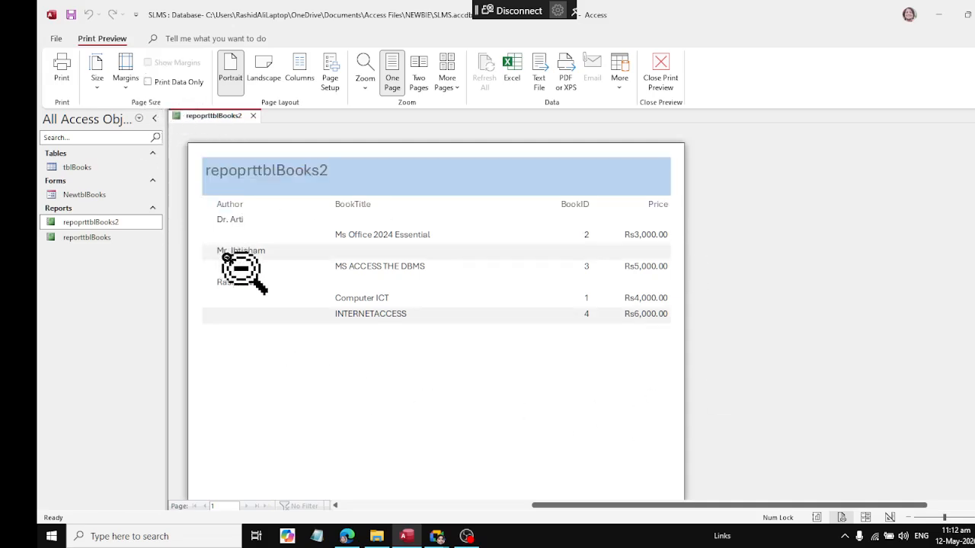
Step: Set the report's page margins to Normal and examine how the Price column fits on the page
left_click(126, 80)
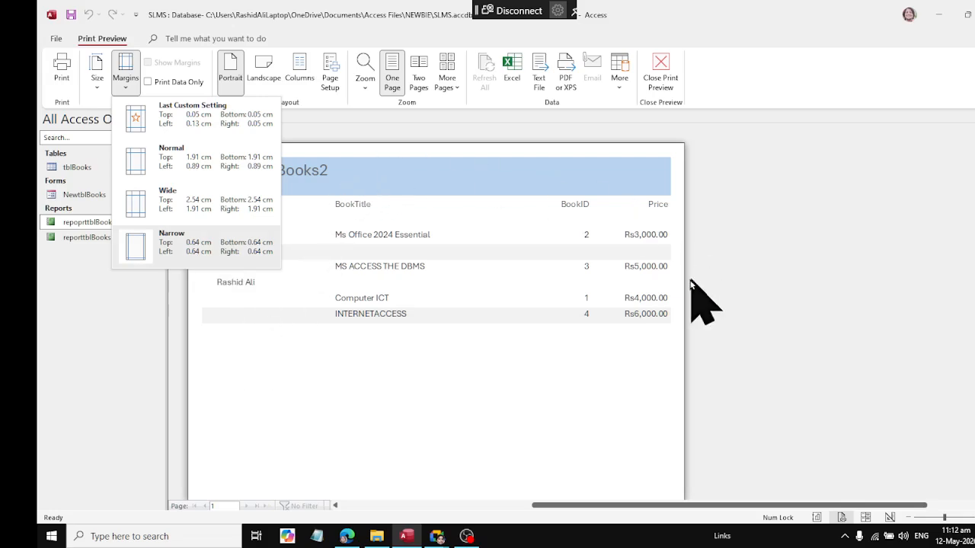
left_click(203, 205)
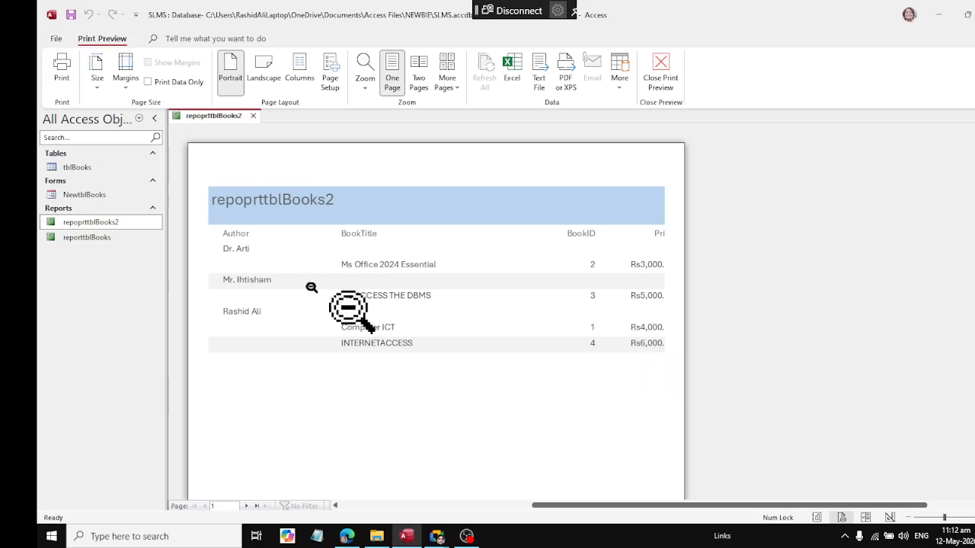
left_click(124, 76)
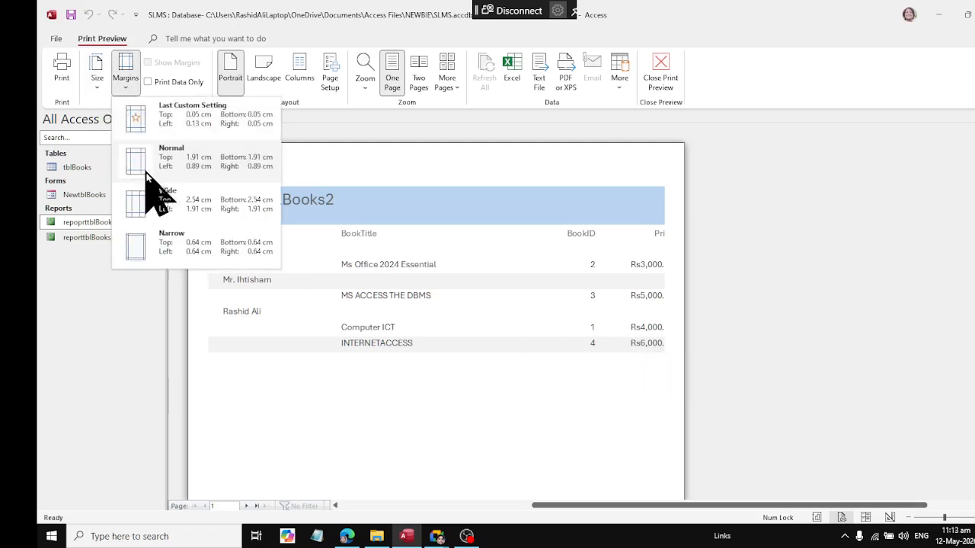
left_click(667, 260)
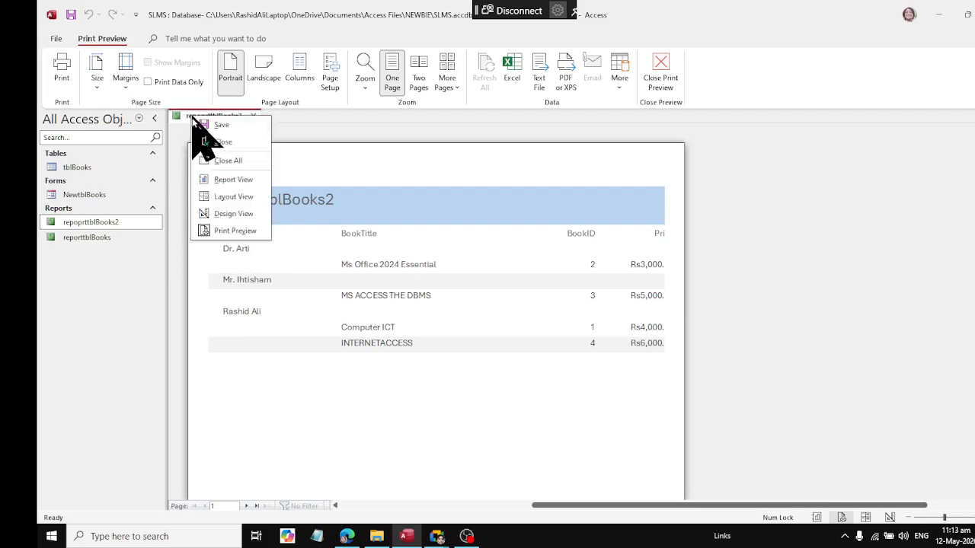
Step: Switch the report to Layout View and examine its header, Price and BookID columns against the page margin
left_click(228, 197)
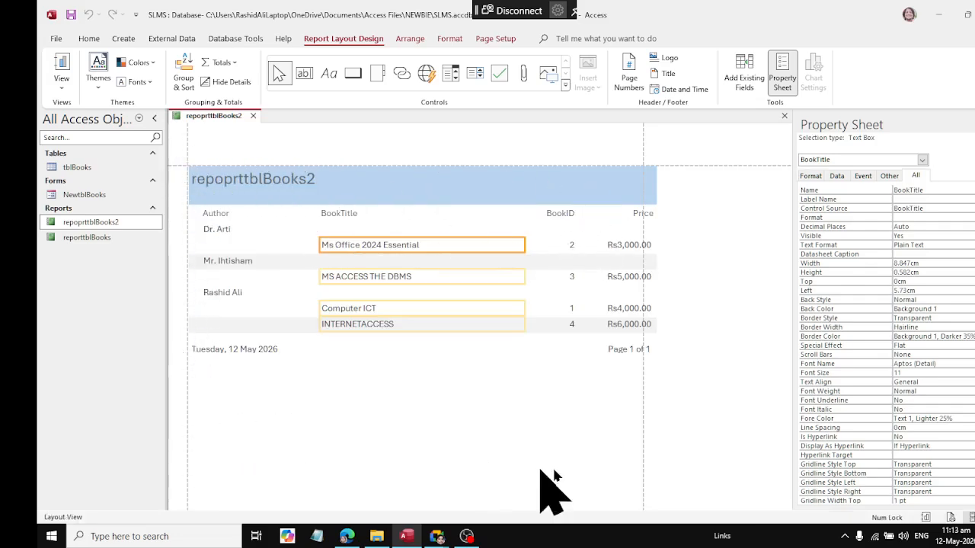
left_click(584, 180)
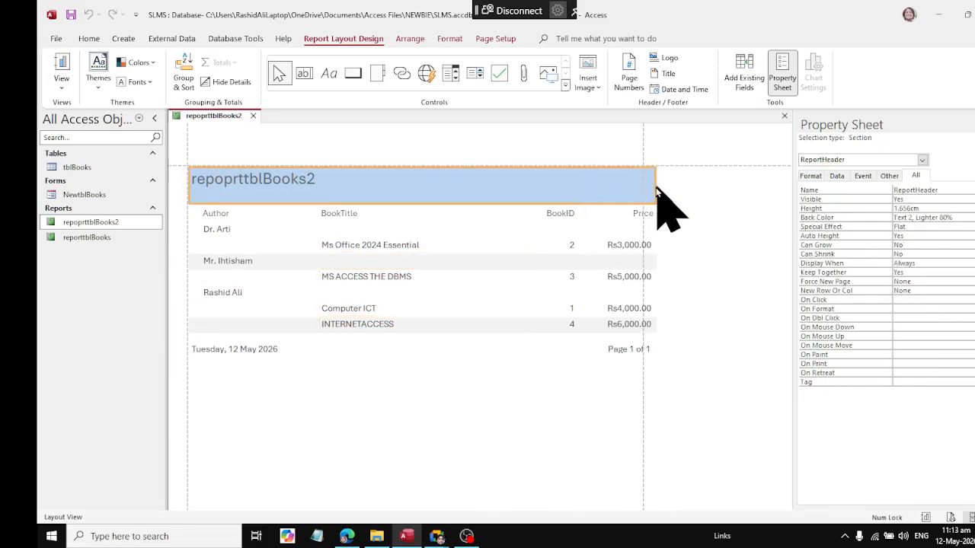
left_click(636, 214)
left_click(560, 214)
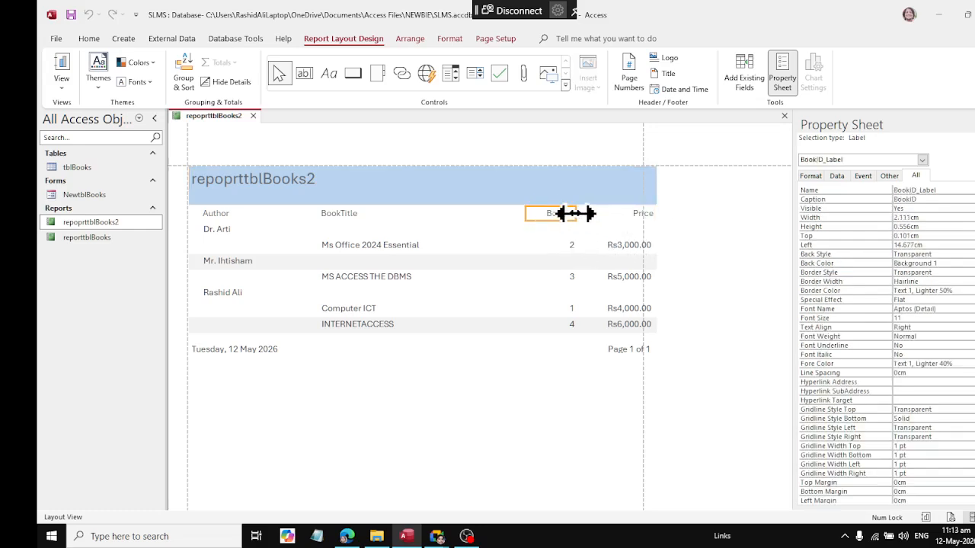
Step: In Design View, narrow the BookTitle text box to about 7.07 cm with its label, and move the BookID and Price controls next to them
right_click(194, 116)
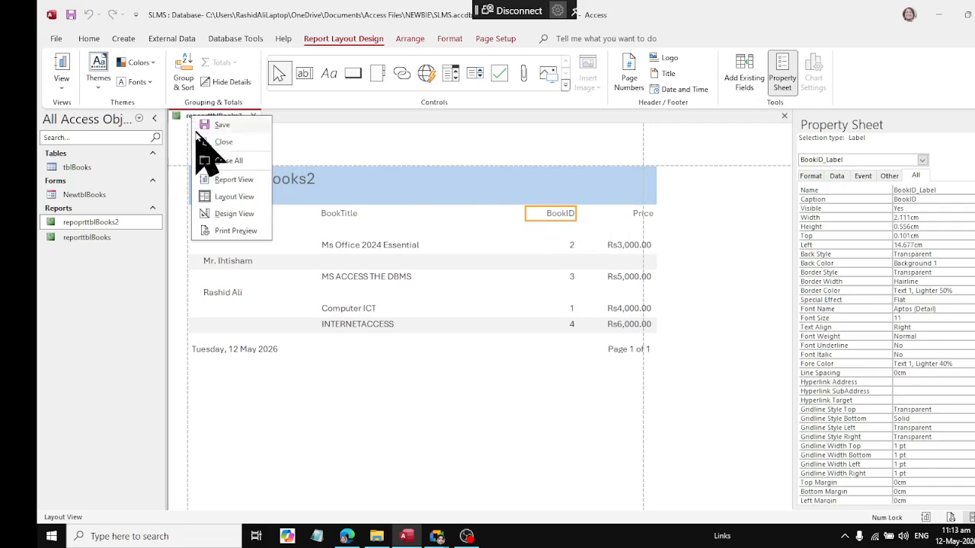
left_click(205, 214)
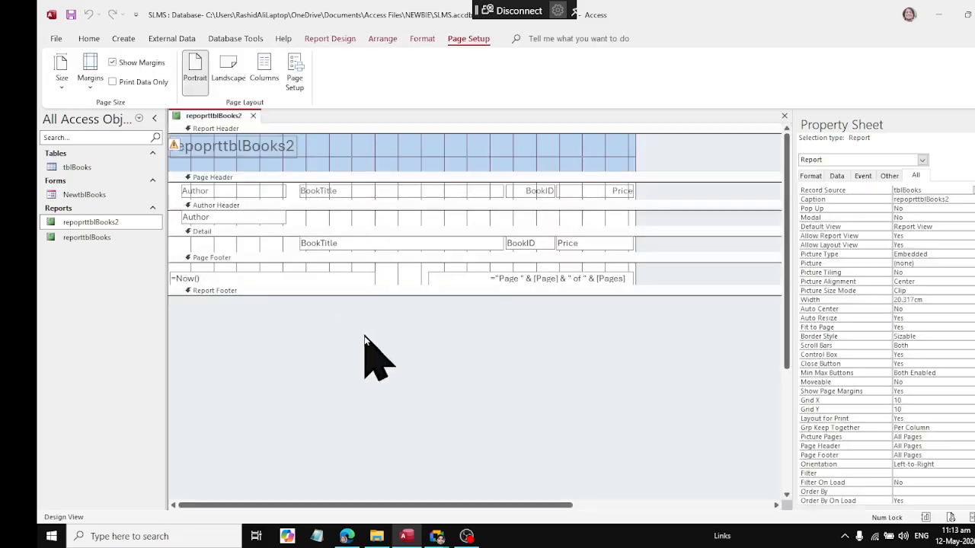
left_click(476, 245)
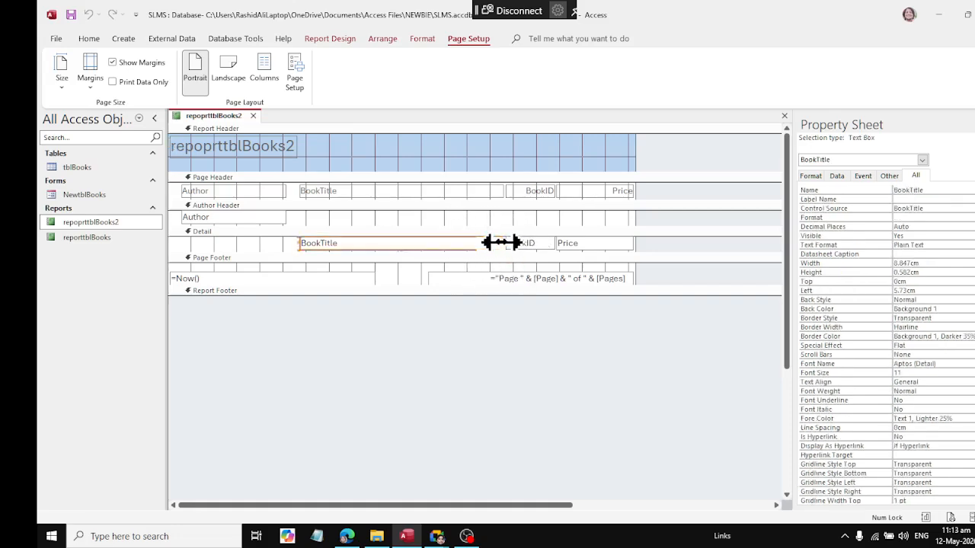
left_click_drag(462, 239, 462, 240)
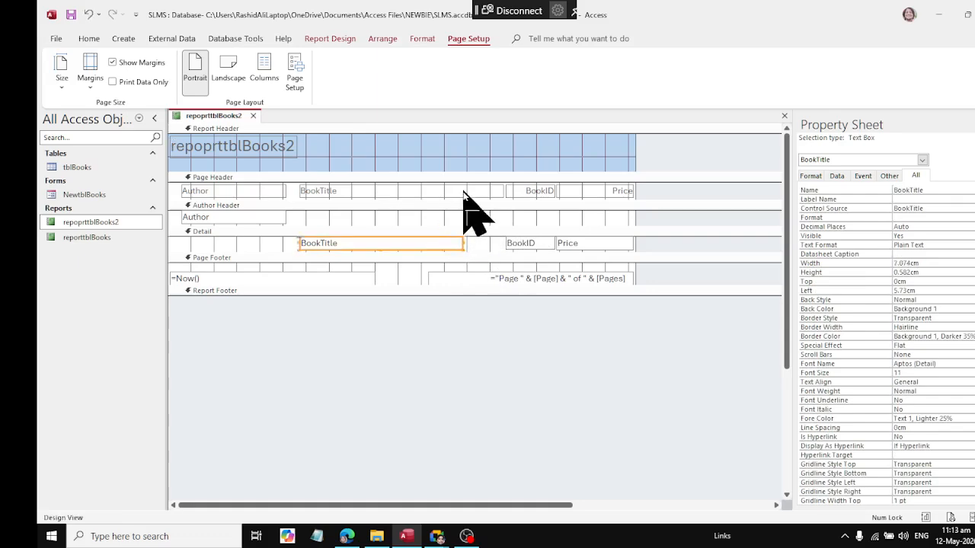
left_click(487, 190)
left_click_drag(504, 190, 570, 250)
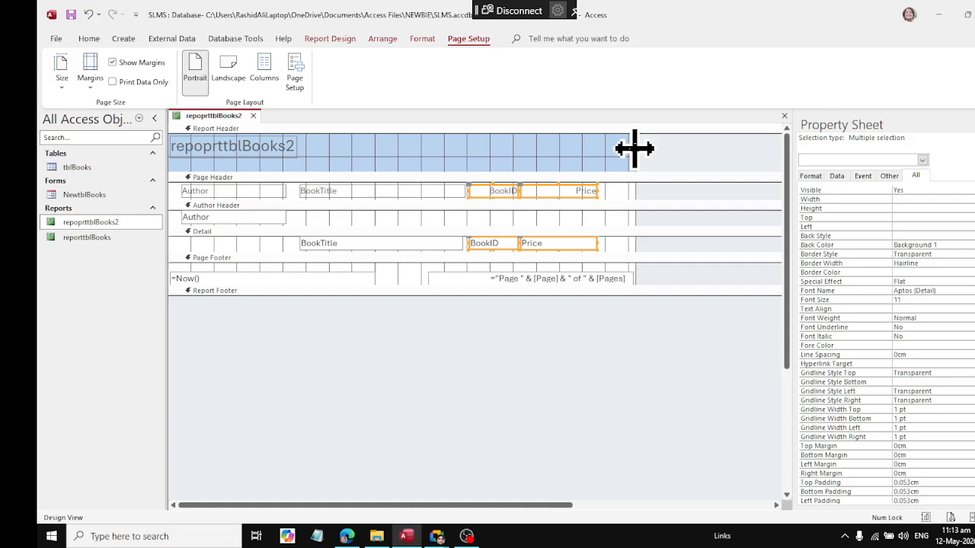
Step: Move the page number box to about 9.7 cm from the report's left edge, and narrow the report to just past the Price column
left_click_drag(633, 148, 603, 150)
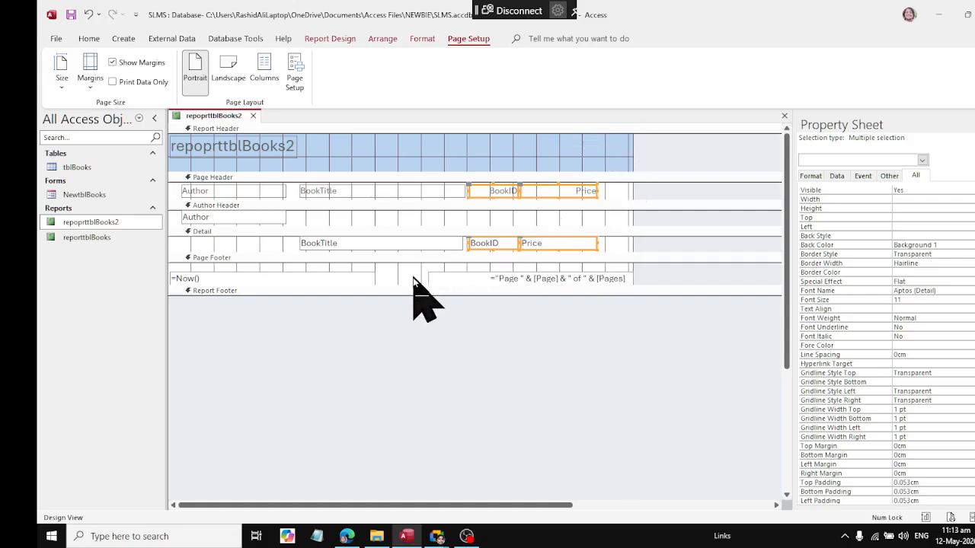
left_click_drag(537, 279, 508, 274)
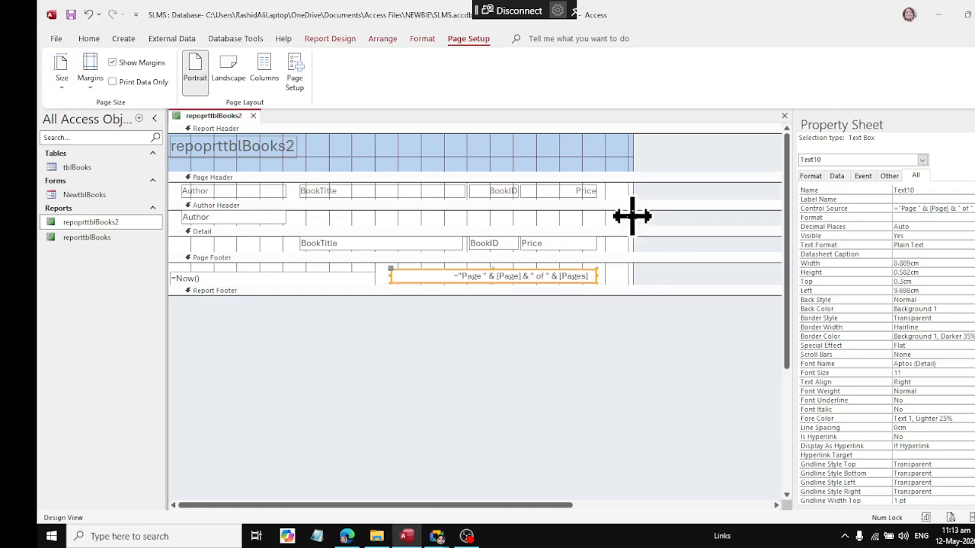
left_click_drag(631, 217, 603, 219)
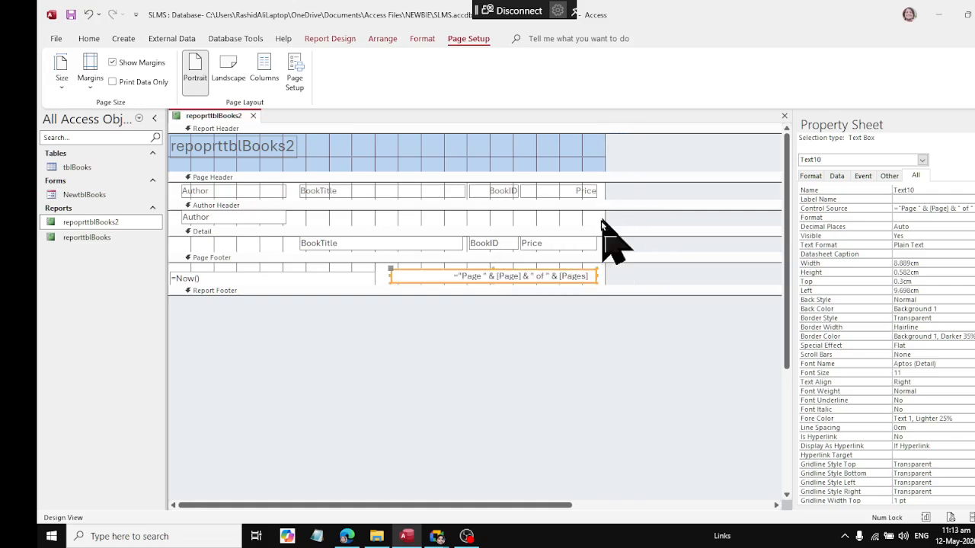
Step: Check the narrowed report in Print Preview, and change its title to Book Entry Details in Layout View
right_click(221, 120)
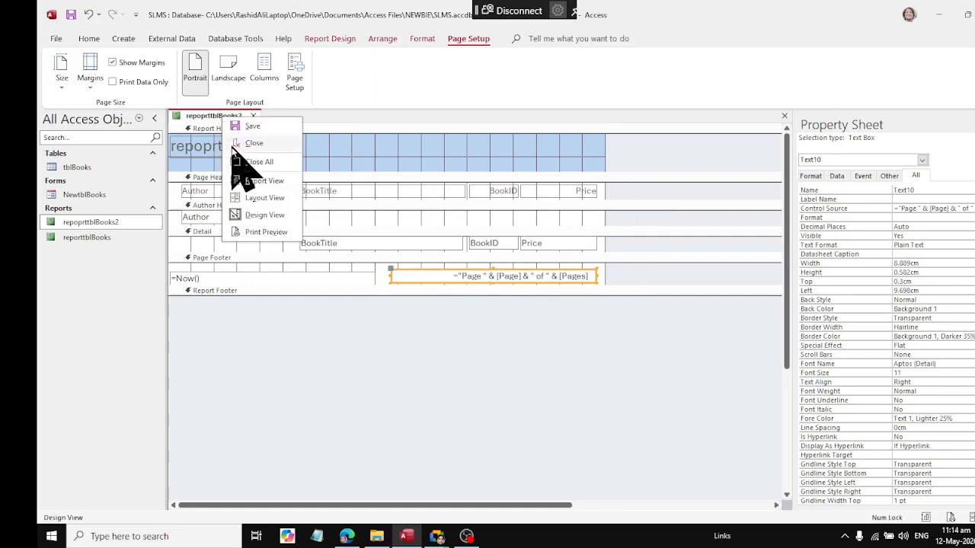
left_click(242, 231)
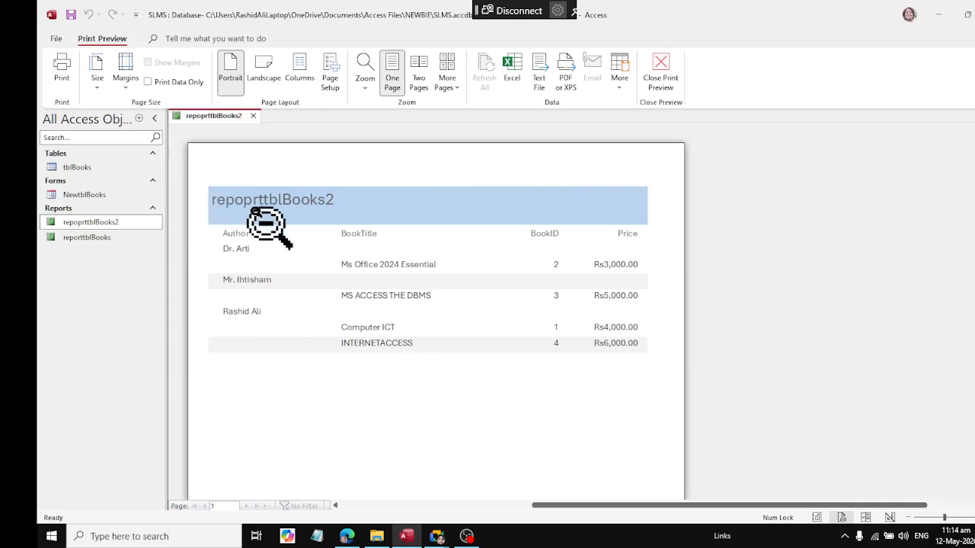
right_click(202, 118)
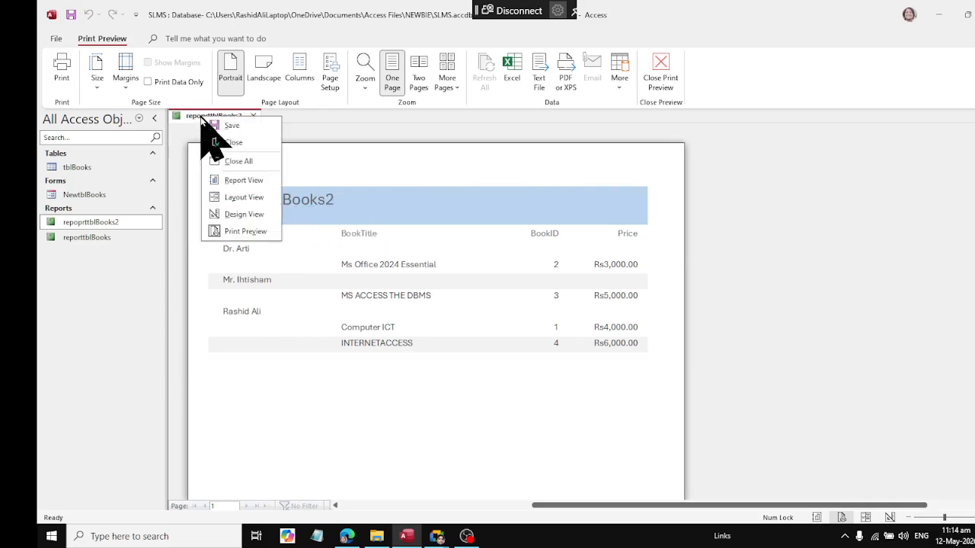
left_click(251, 198)
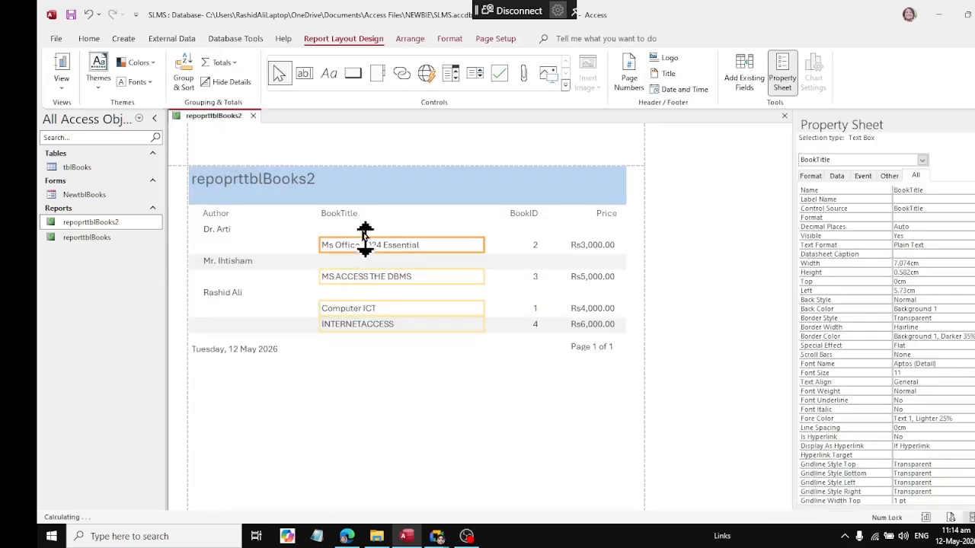
left_click(266, 178)
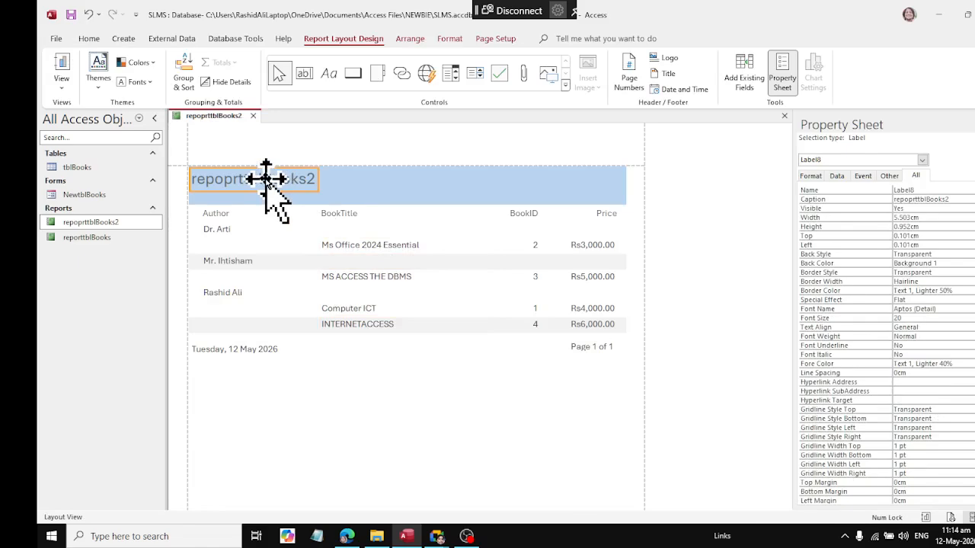
double_click(266, 179)
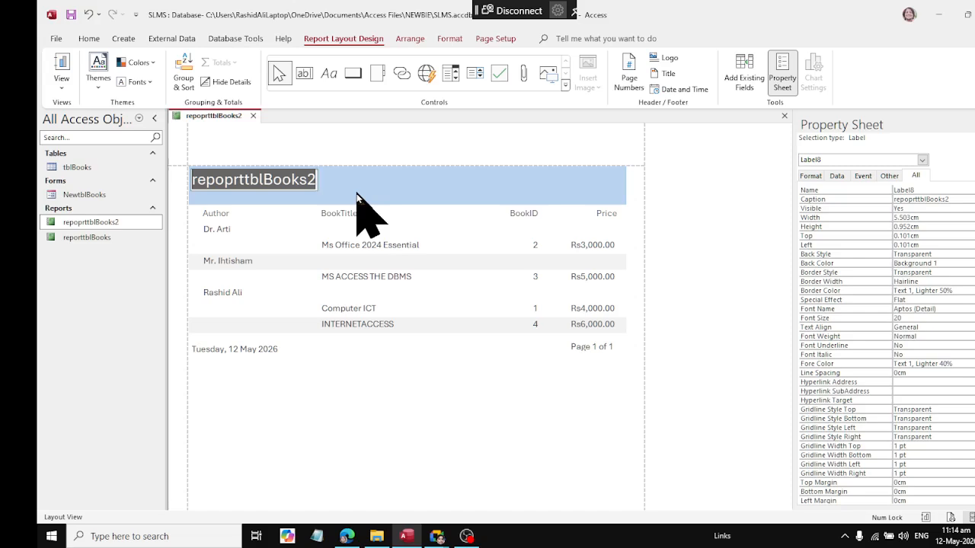
type("Book Entry Details")
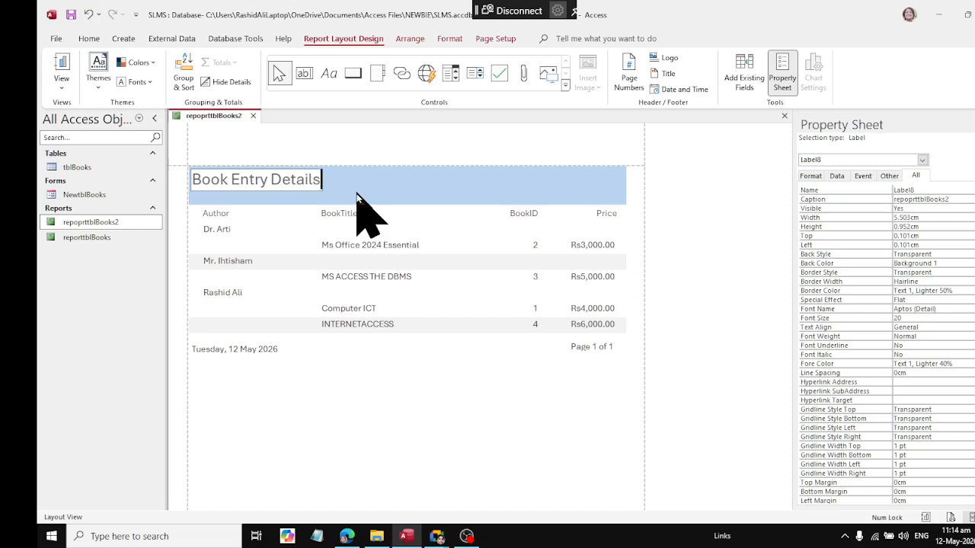
left_click(304, 374)
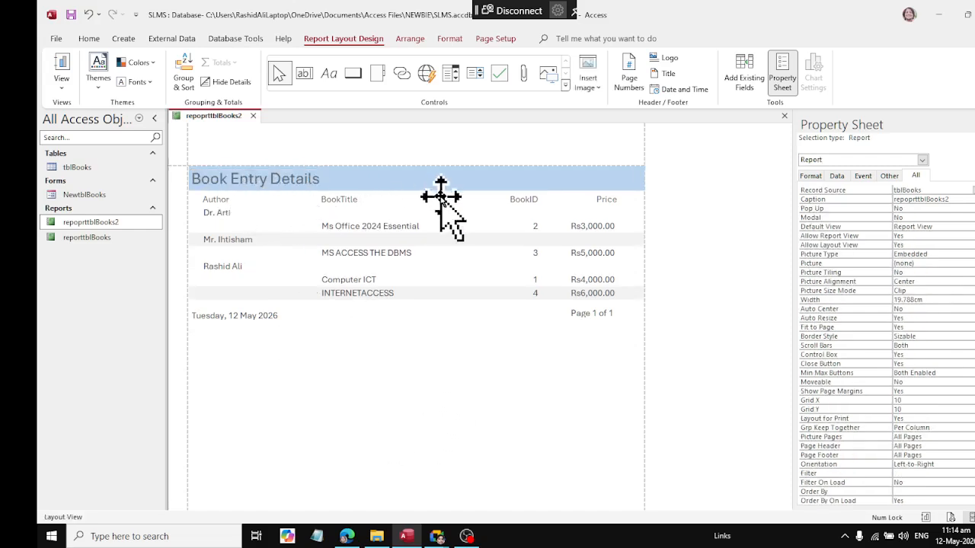
Step: In Layout View, set the font size of the Author, BookTitle, BookID and Price heading labels to 14
right_click(216, 117)
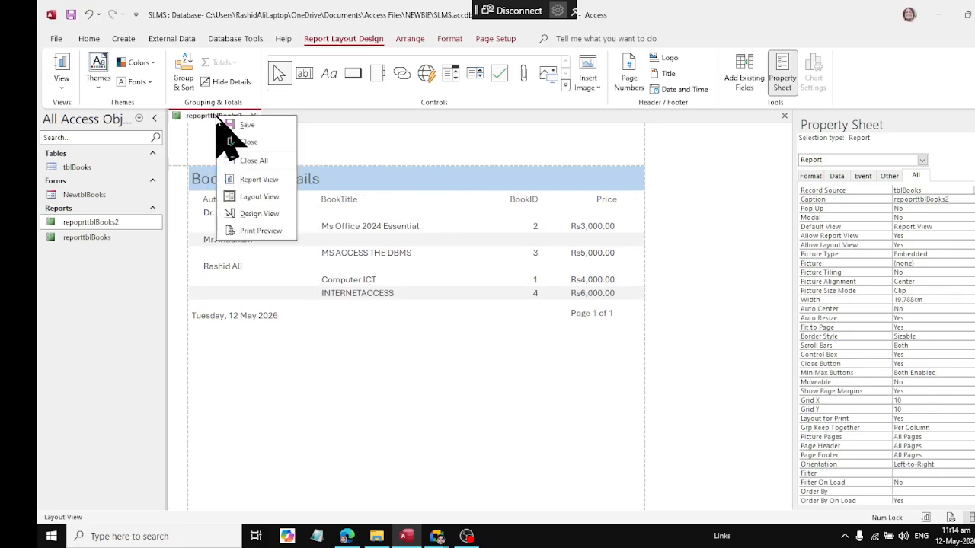
left_click(235, 200)
left_click(218, 201)
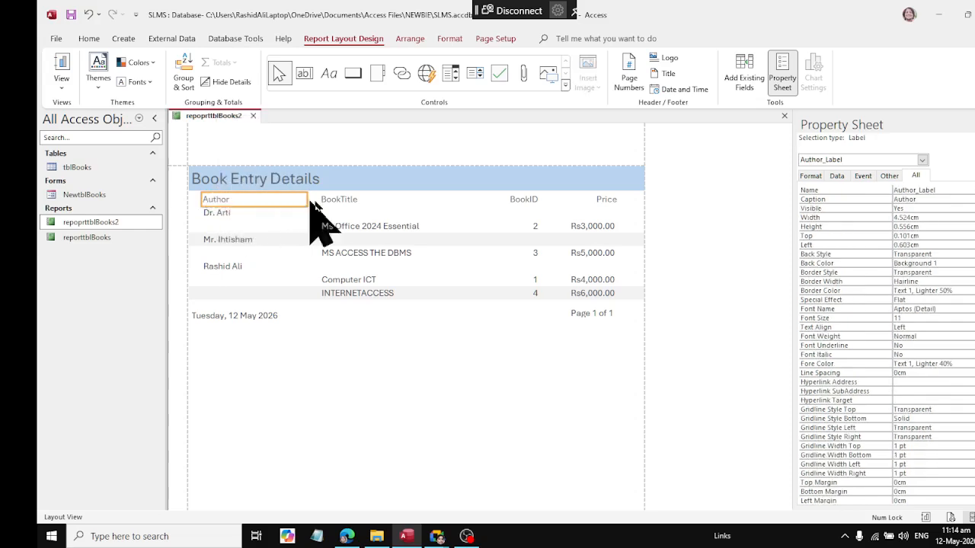
left_click(348, 202)
left_click(518, 198)
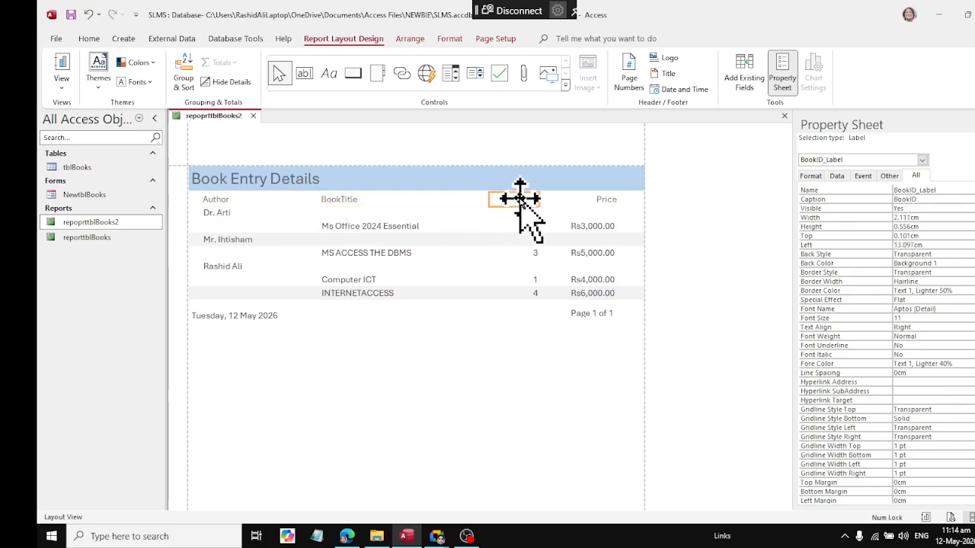
left_click(215, 200)
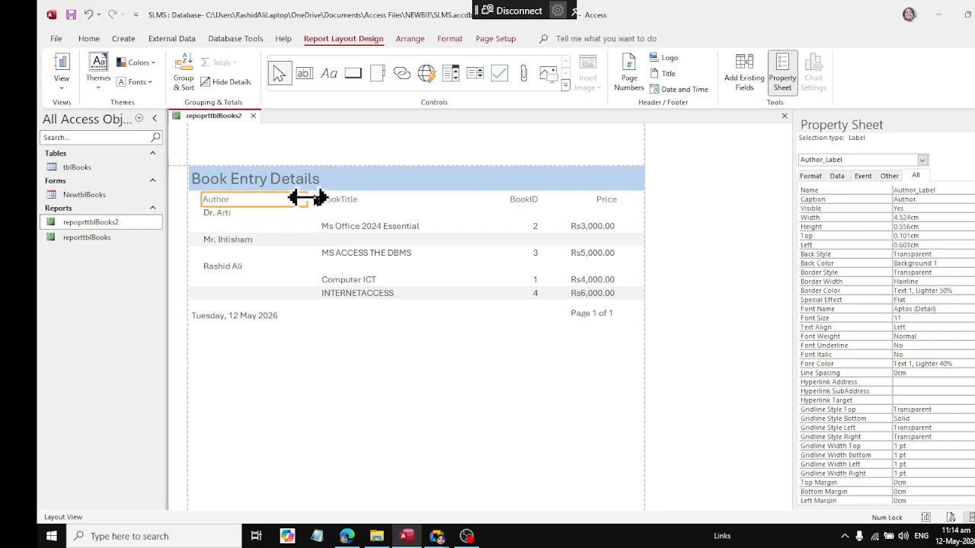
left_click(345, 202, "shift")
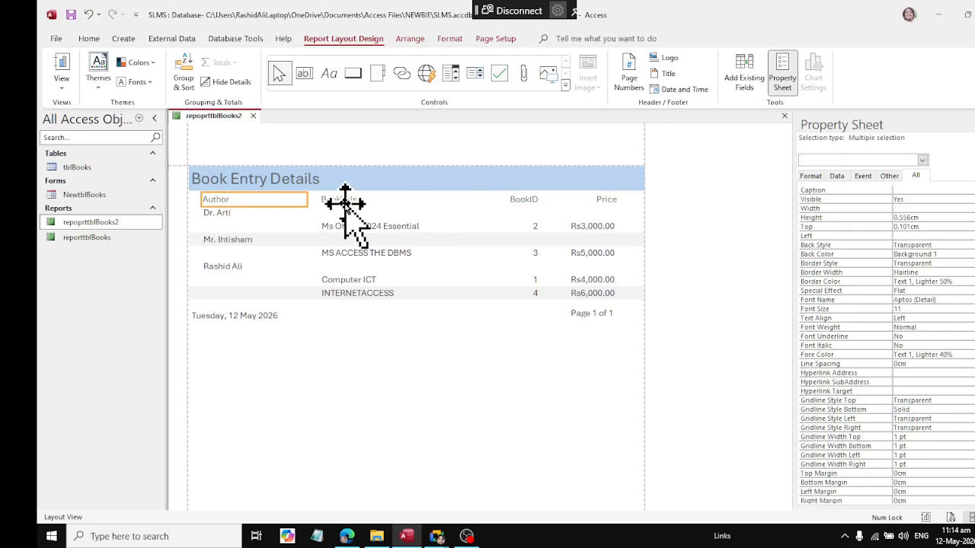
left_click(522, 202, "shift")
left_click(601, 199, "shift")
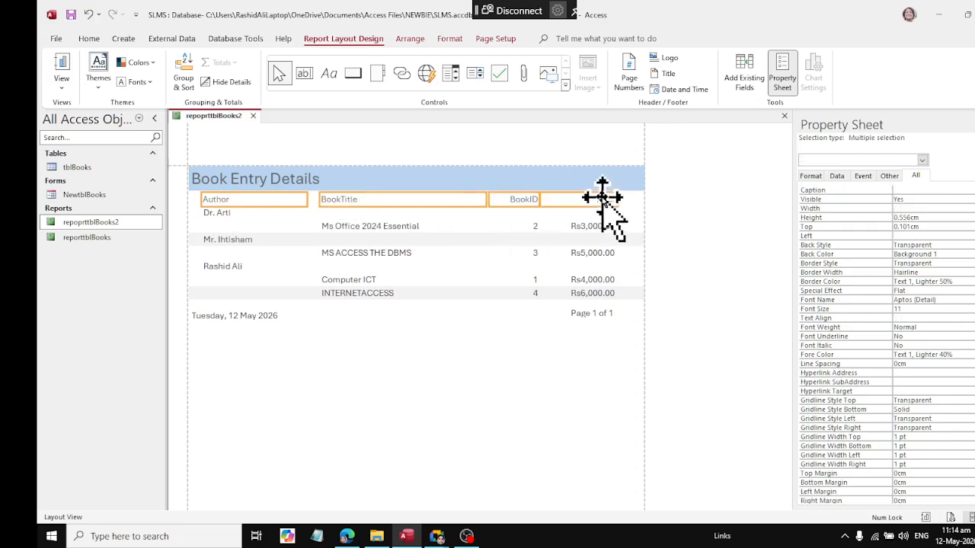
left_click(450, 39)
left_click(245, 63)
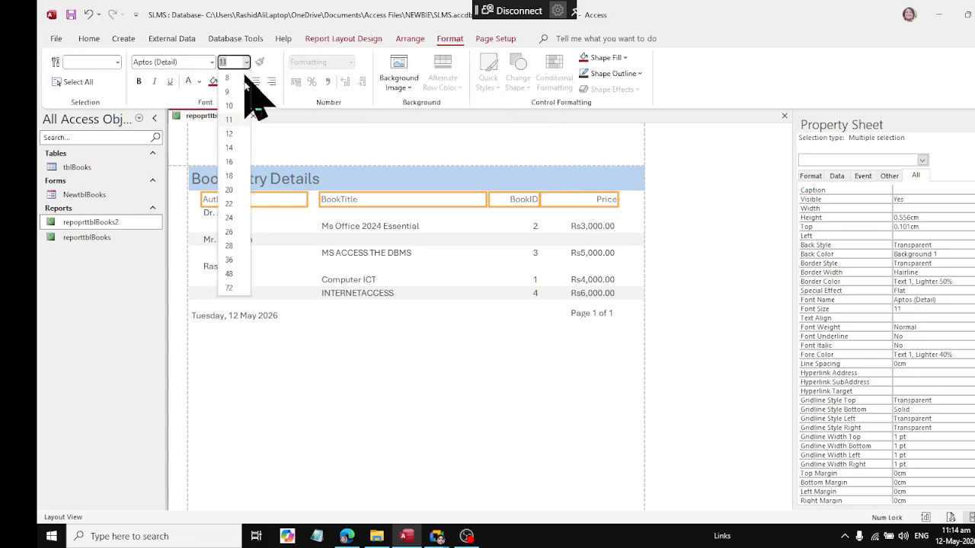
left_click(232, 156)
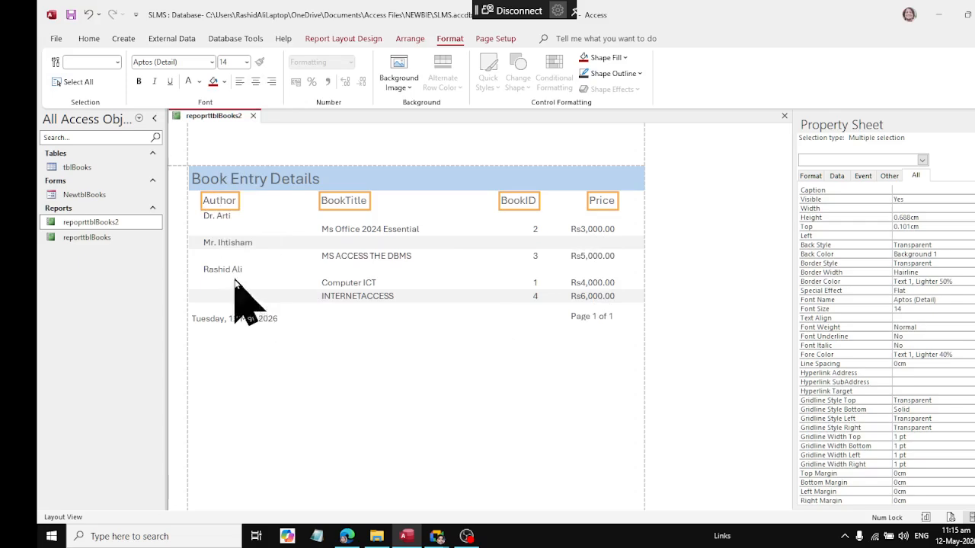
Step: In Design View, set the font size of the Author, BookTitle, BookID and Price text boxes to 12
right_click(207, 115)
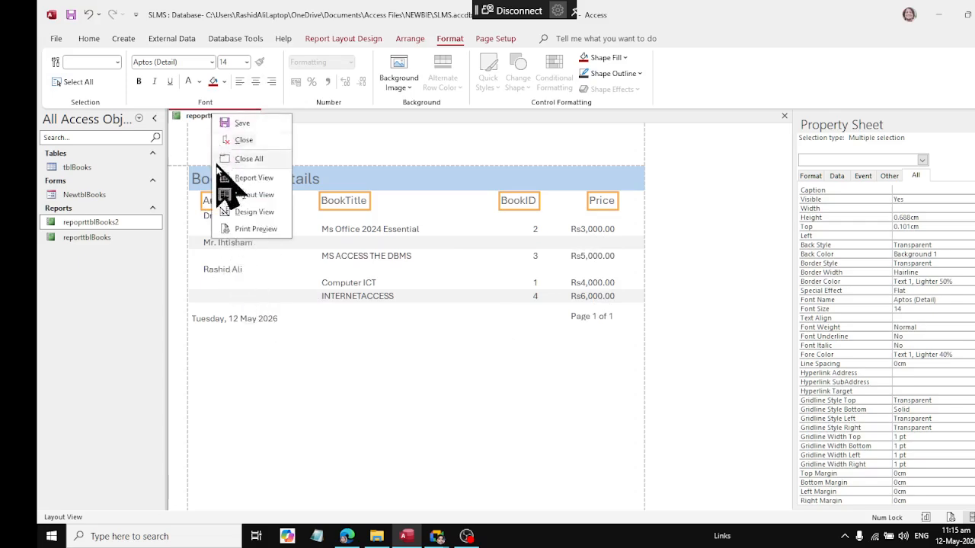
left_click(227, 212)
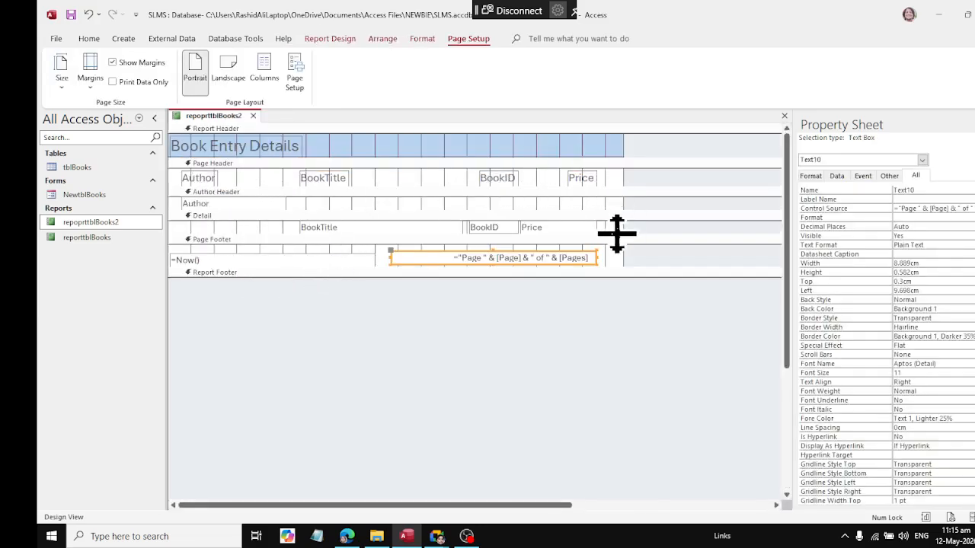
left_click_drag(637, 201, 185, 236)
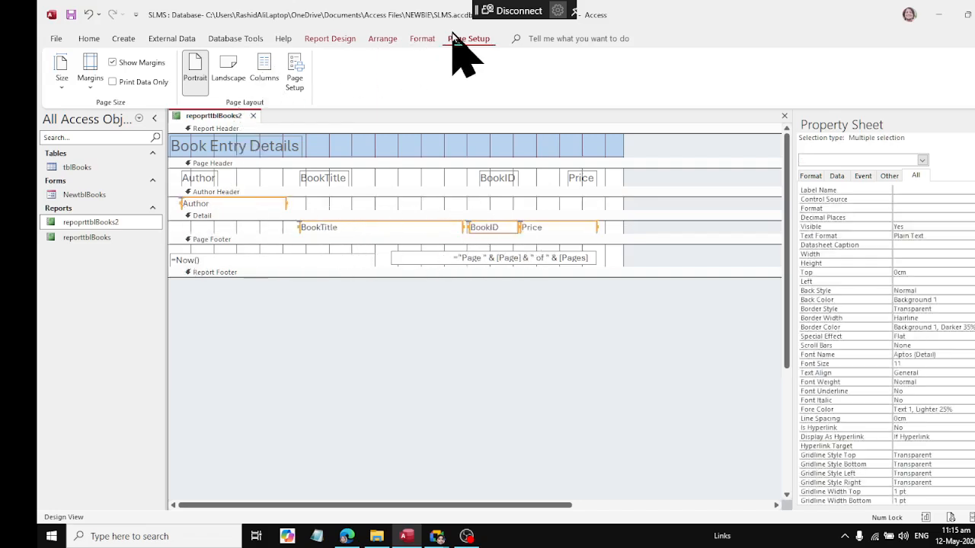
left_click(422, 38)
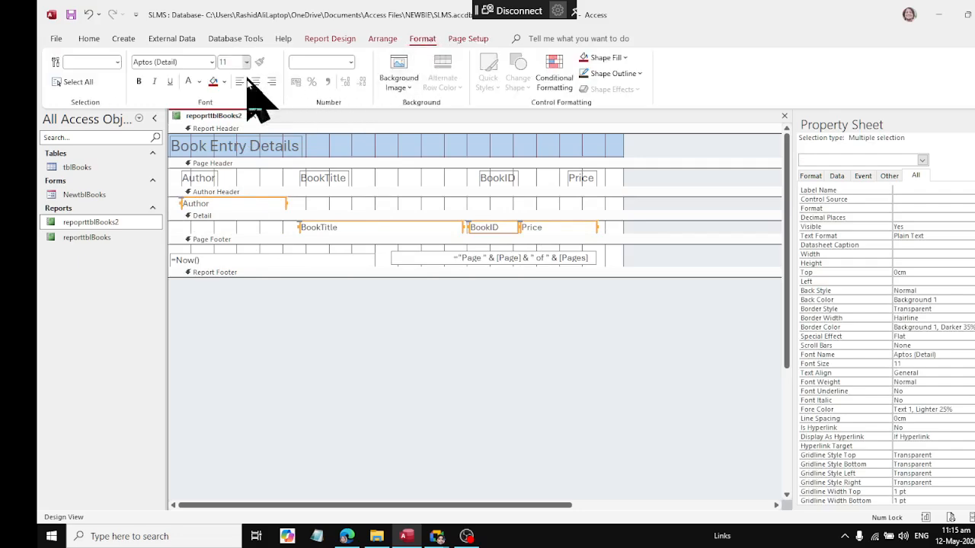
left_click(247, 62)
left_click(236, 131)
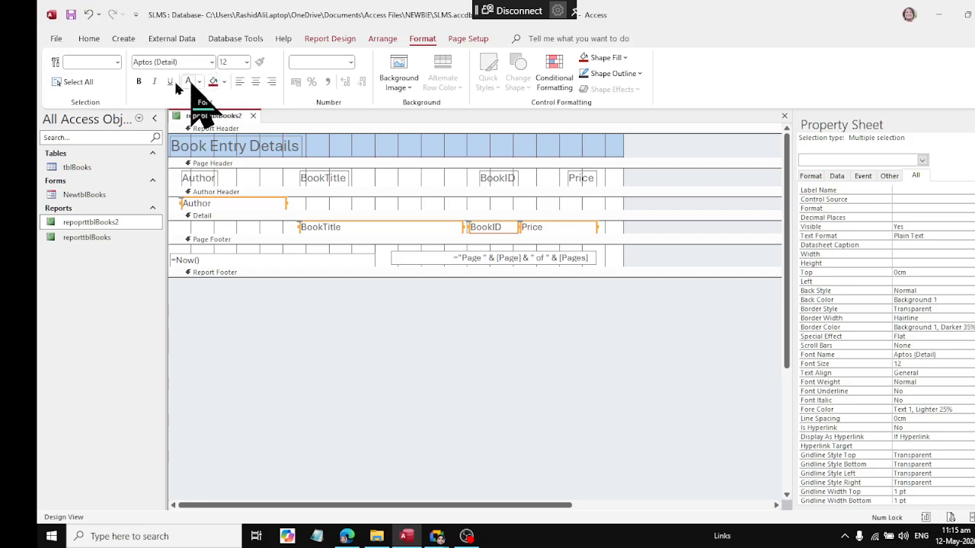
Step: Try an Accent 2, Darker 25% background fill on the selected data text boxes, and undo it
left_click(224, 82)
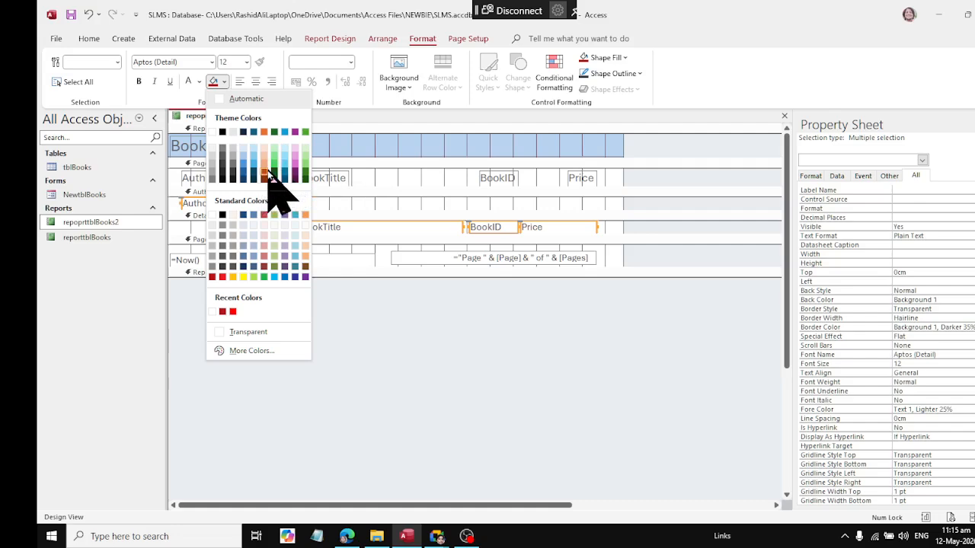
left_click(271, 173)
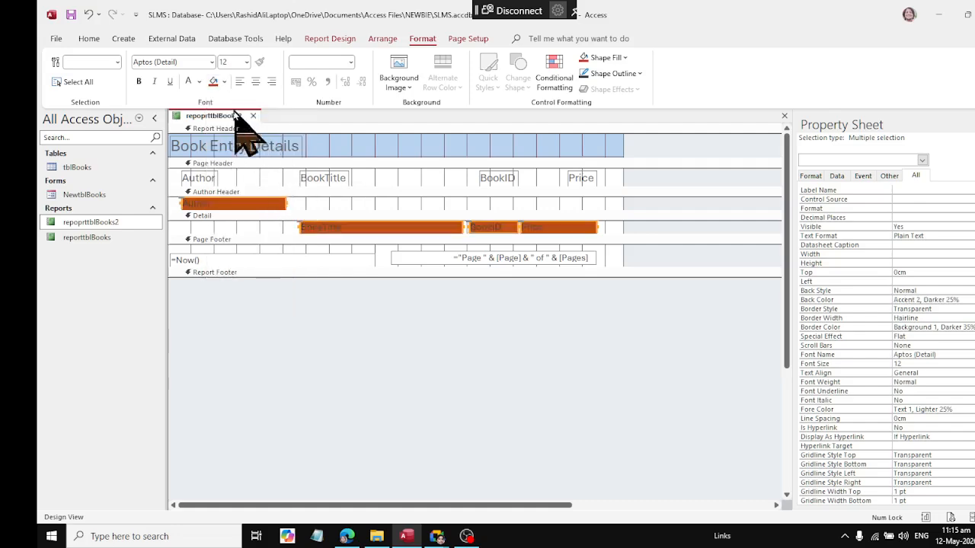
left_click(88, 15)
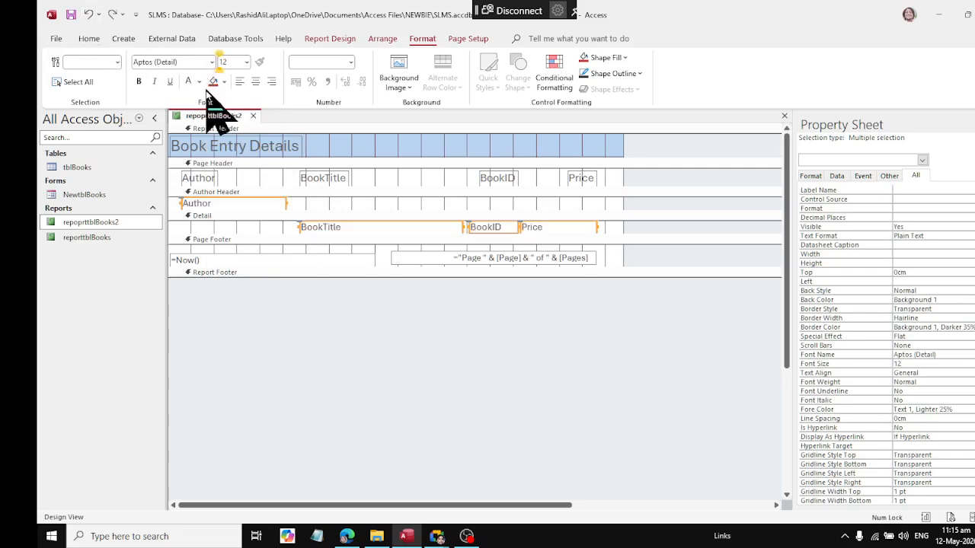
Step: Set the font color of the selected data text boxes to Text 2, Lighter 25%, and close the report with its changes saved
left_click(198, 81)
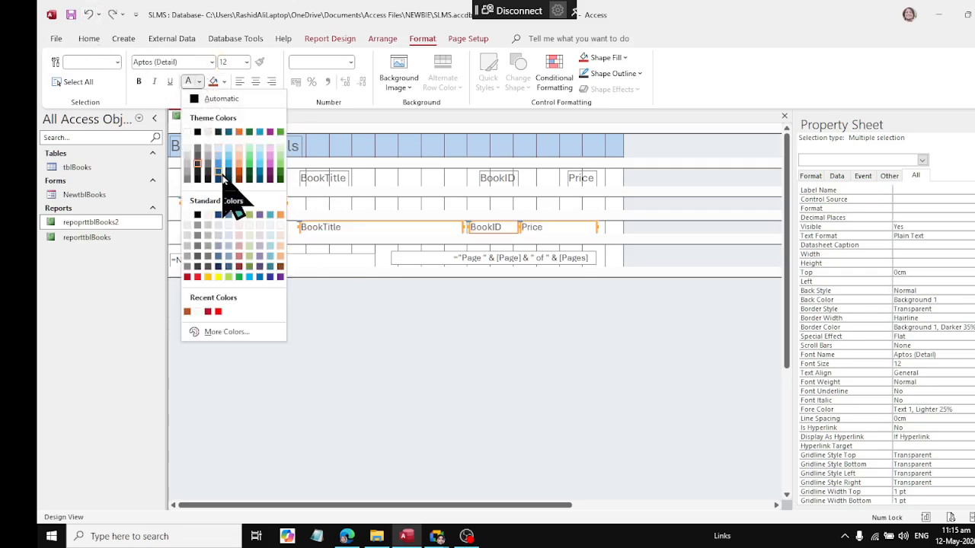
left_click(223, 175)
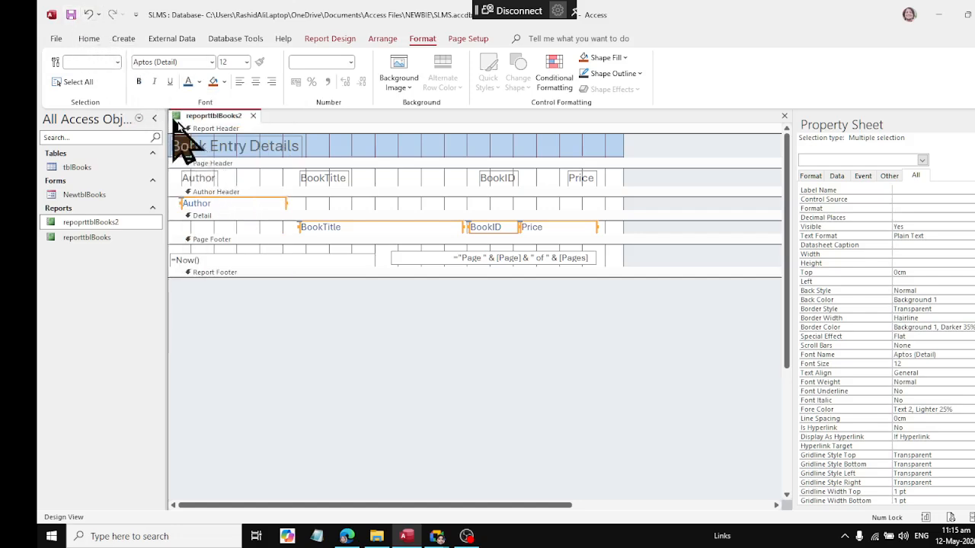
left_click(254, 116)
Step: Reopen repoprttblBooks2 and check its formatting in Report View and Print Preview
right_click(114, 222)
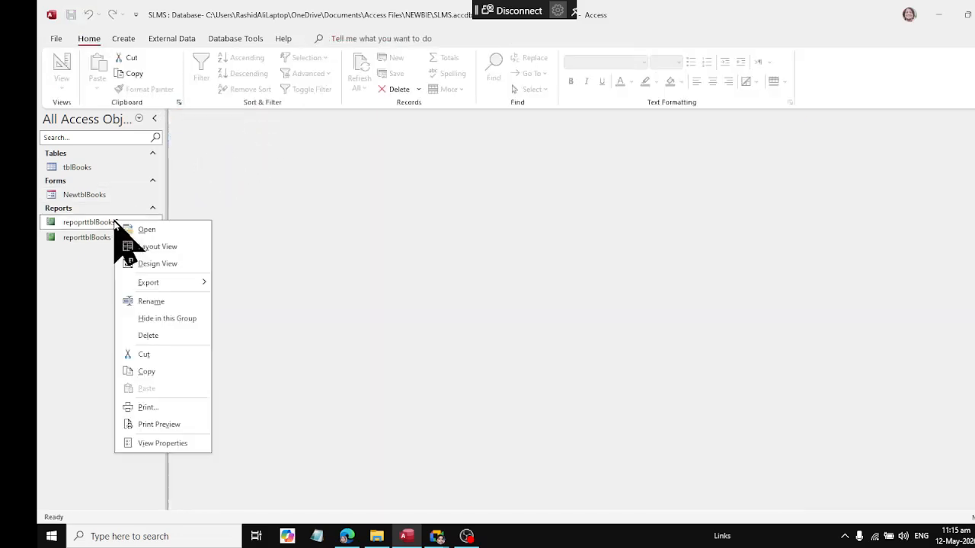
left_click(145, 228)
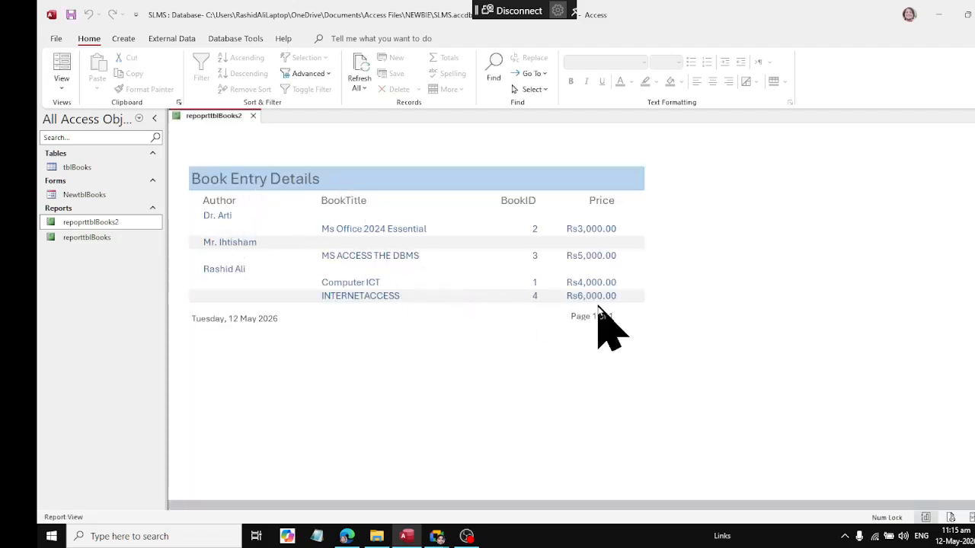
right_click(198, 118)
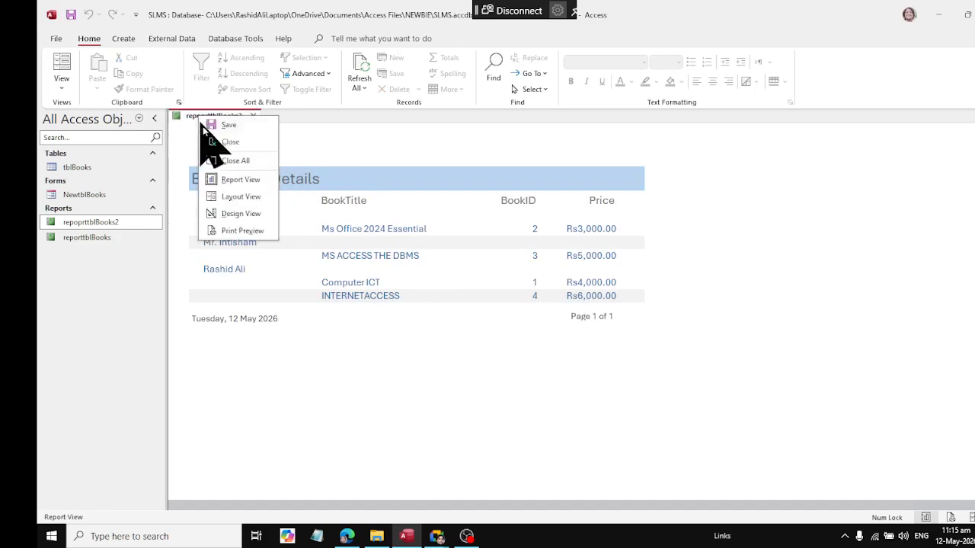
left_click(237, 230)
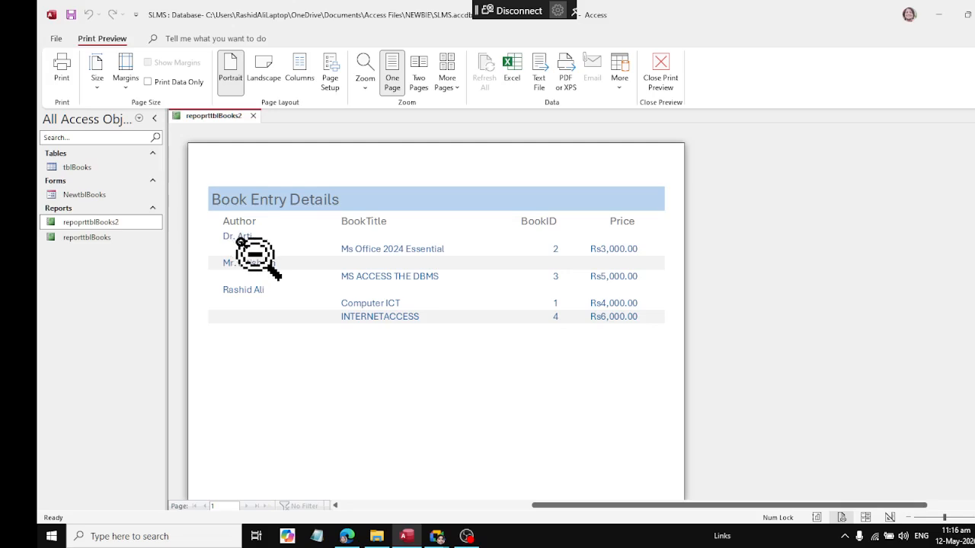
Step: Review the print settings with the HP Universal Printing PS printer chosen, leave without printing, and close the report
left_click(61, 67)
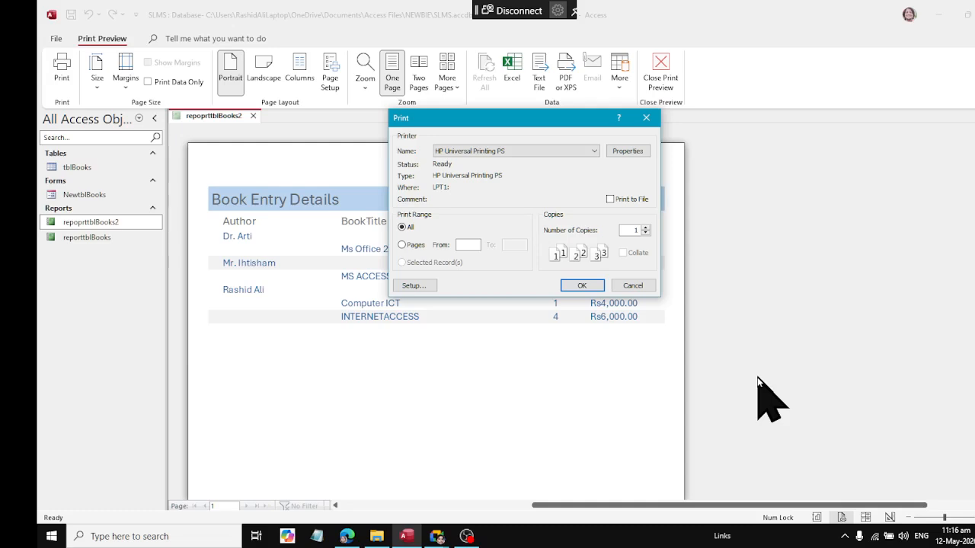
left_click(481, 152)
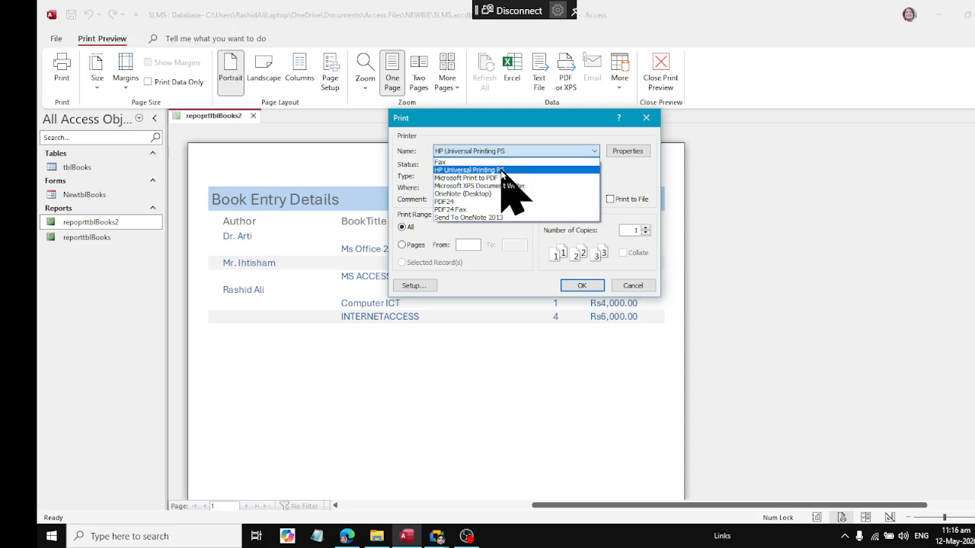
left_click(501, 172)
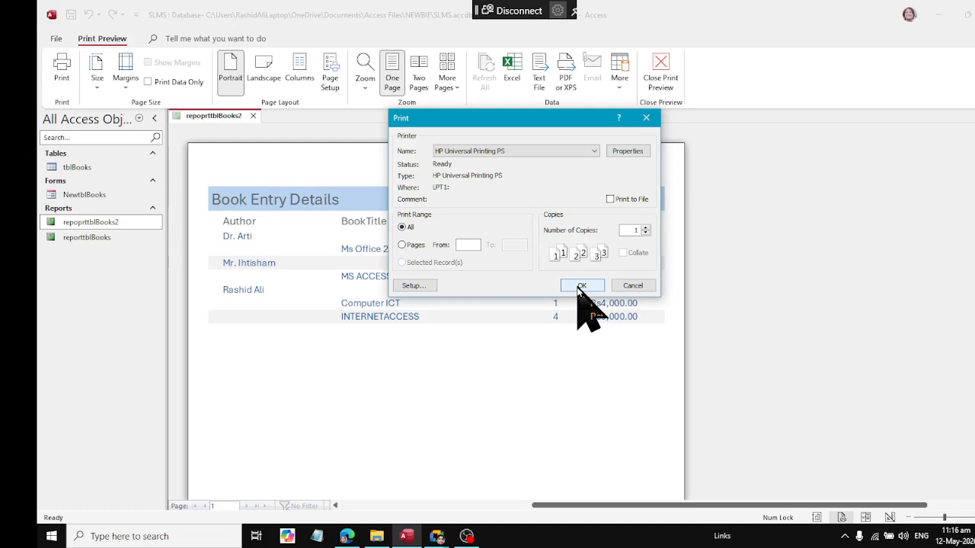
left_click(646, 118)
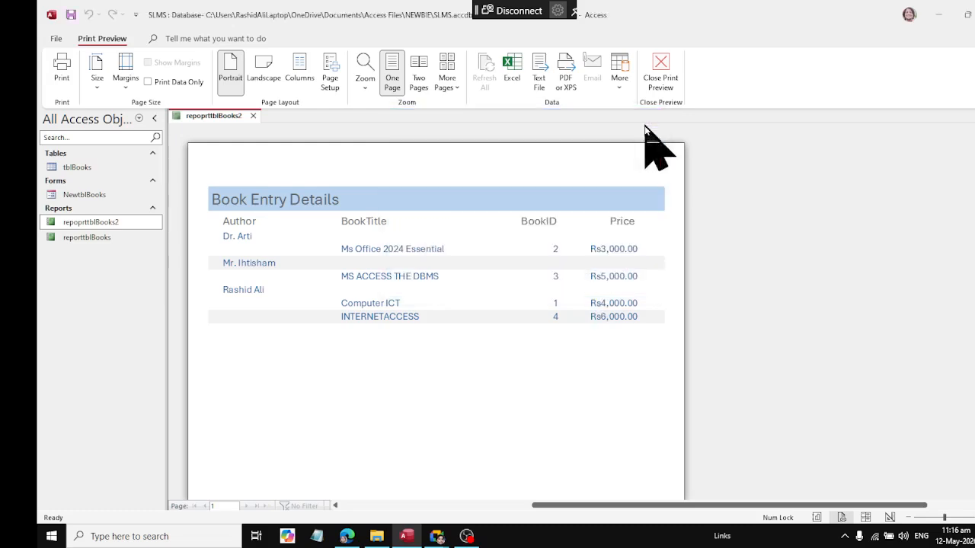
left_click(253, 116)
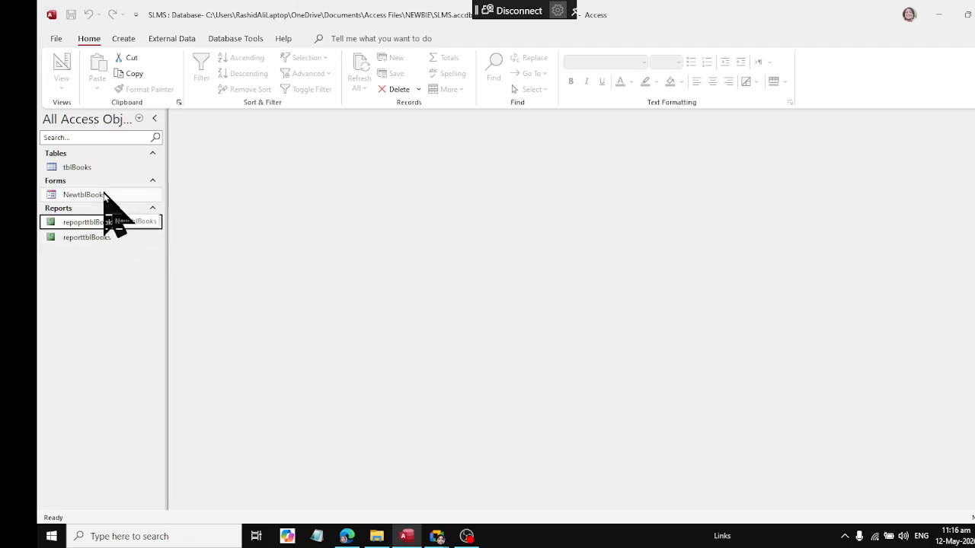
Step: Point out the tblBooks table and NewtblBooks form, view the finished repoprttblBooks2 report once more, and close it
left_click(98, 169)
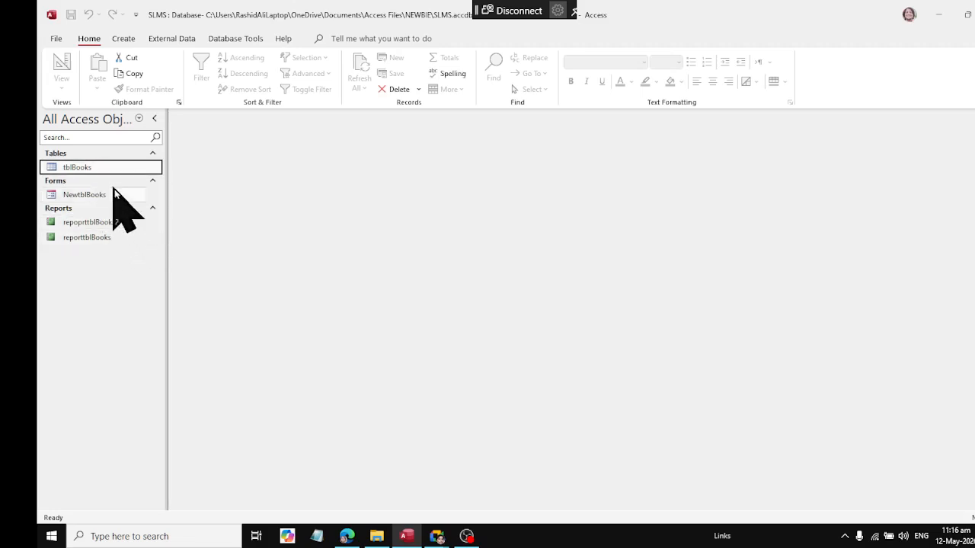
left_click(117, 195)
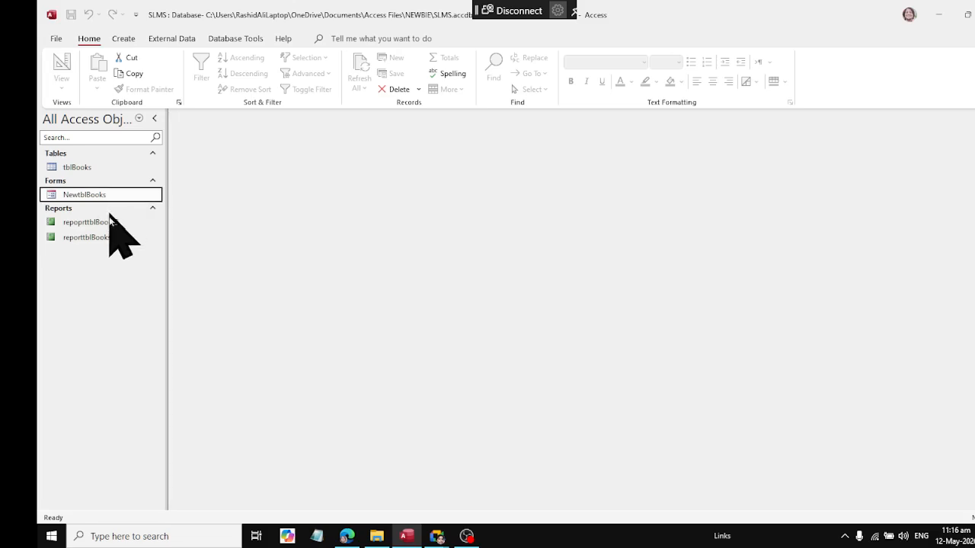
double_click(99, 222)
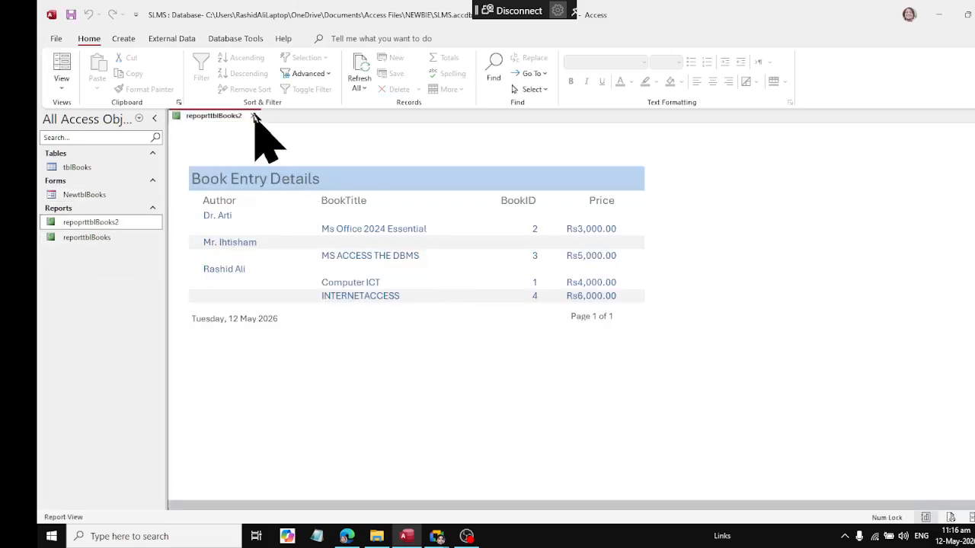
left_click(253, 116)
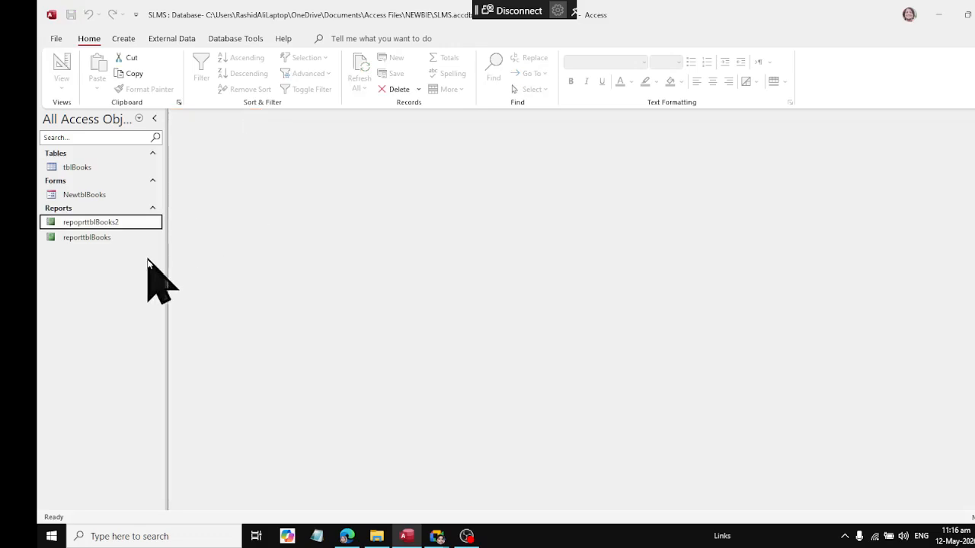